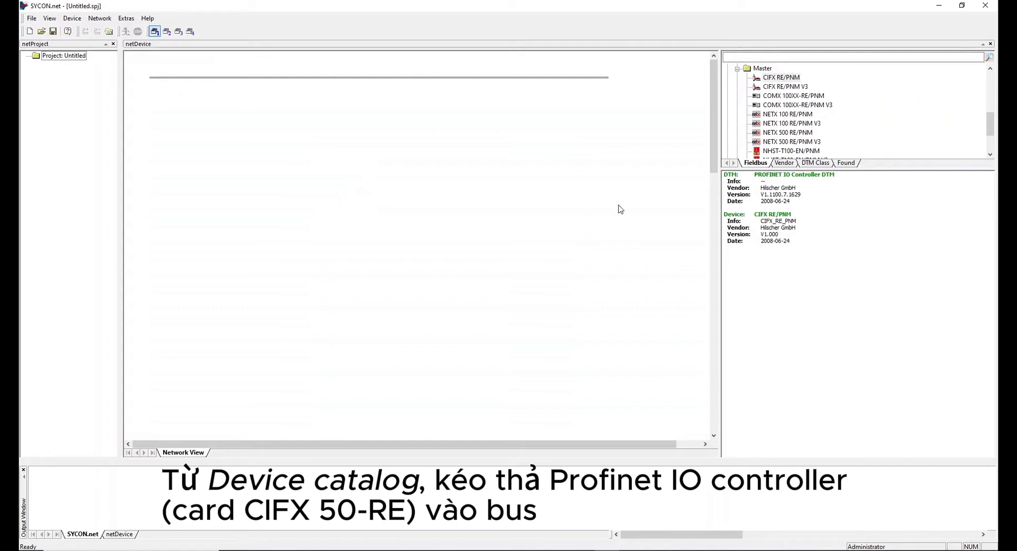
Place the CIFX RE/PNM master from the device catalog on the bus line as the PROFINET IO controller
left_click(795, 79)
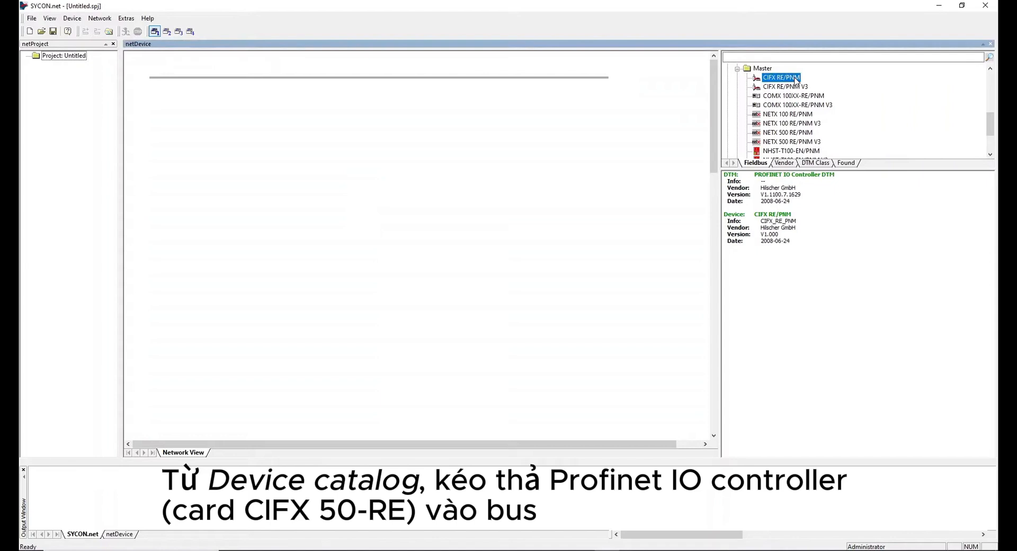
left_click_drag(796, 80, 229, 85)
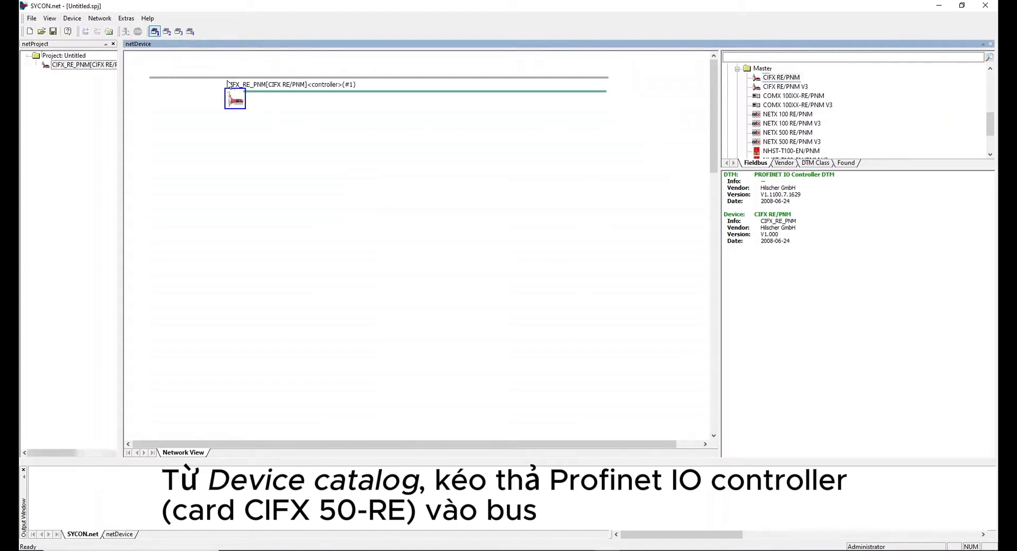
left_click(234, 117)
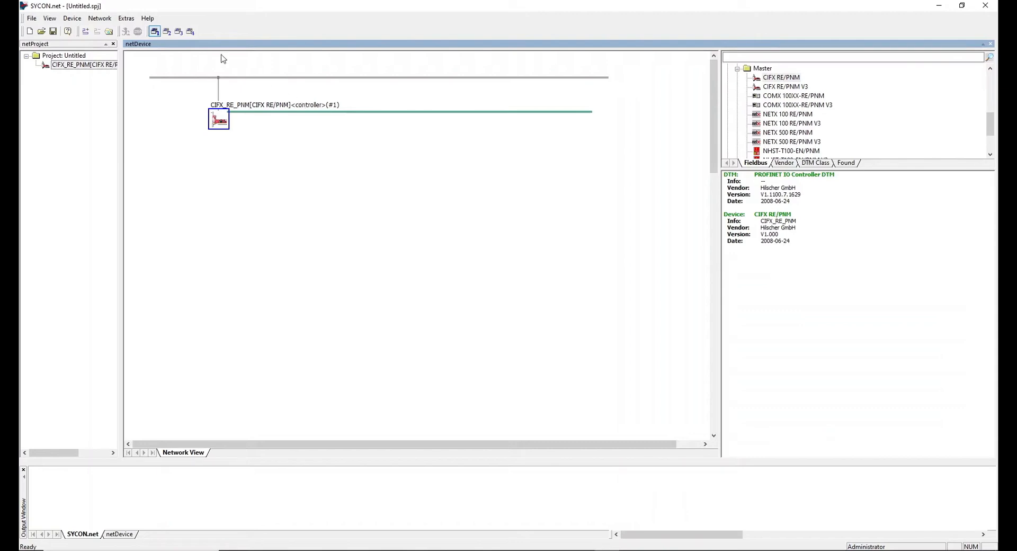
Import the PROFINET GSDML device description GSDML-V2.35-HILSCHER-NETFIELD-20190924.xml from the desktop and reload the device catalog
left_click(102, 21)
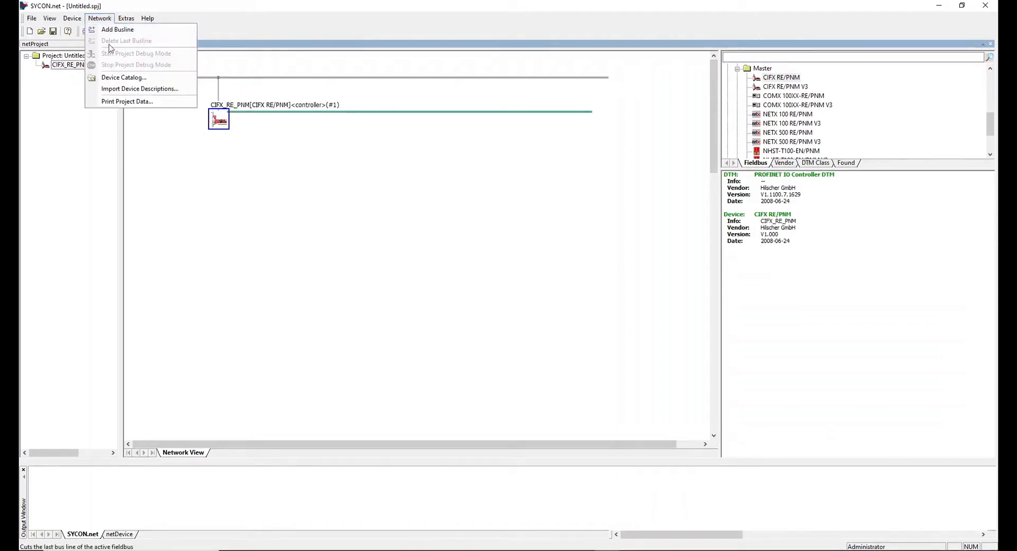
left_click(128, 90)
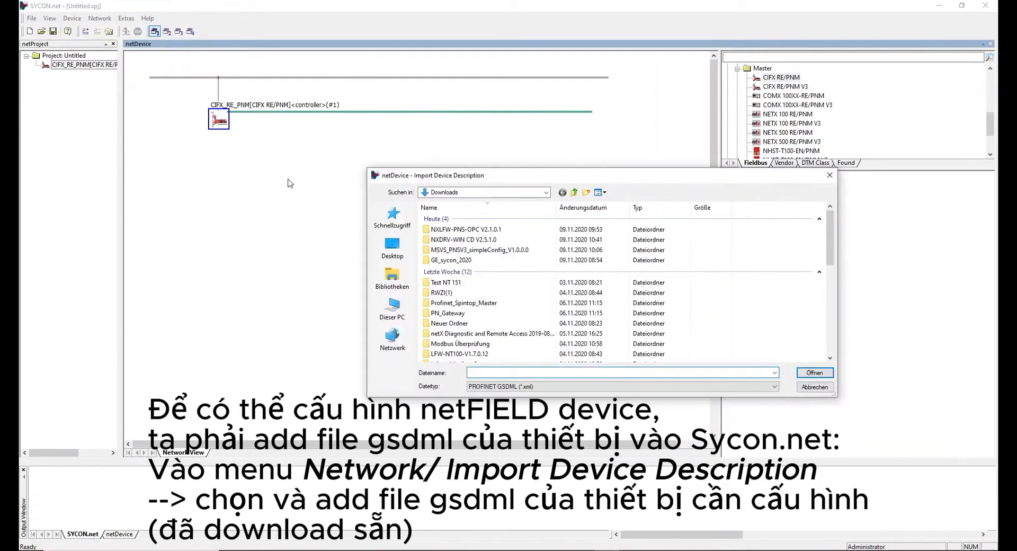
left_click(480, 390)
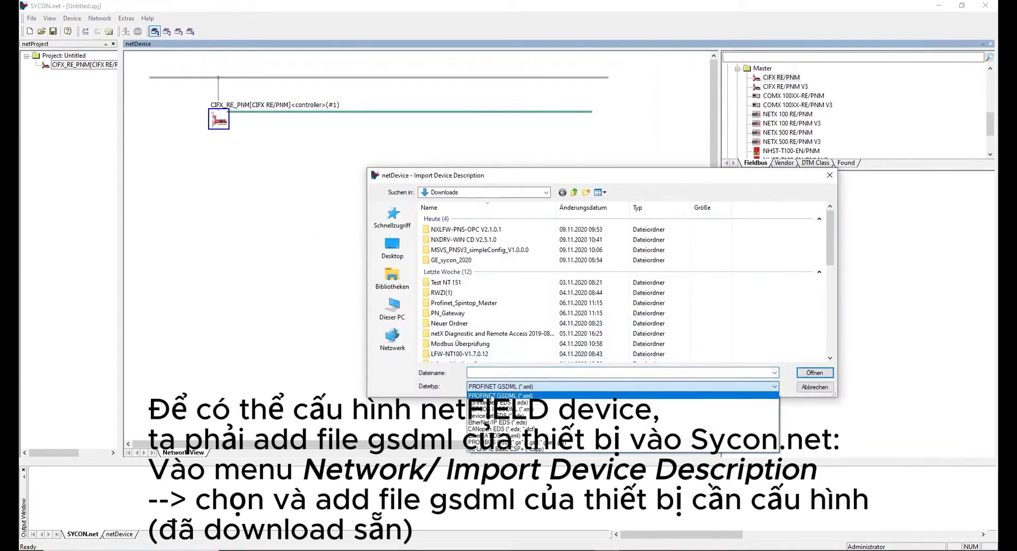
left_click(491, 395)
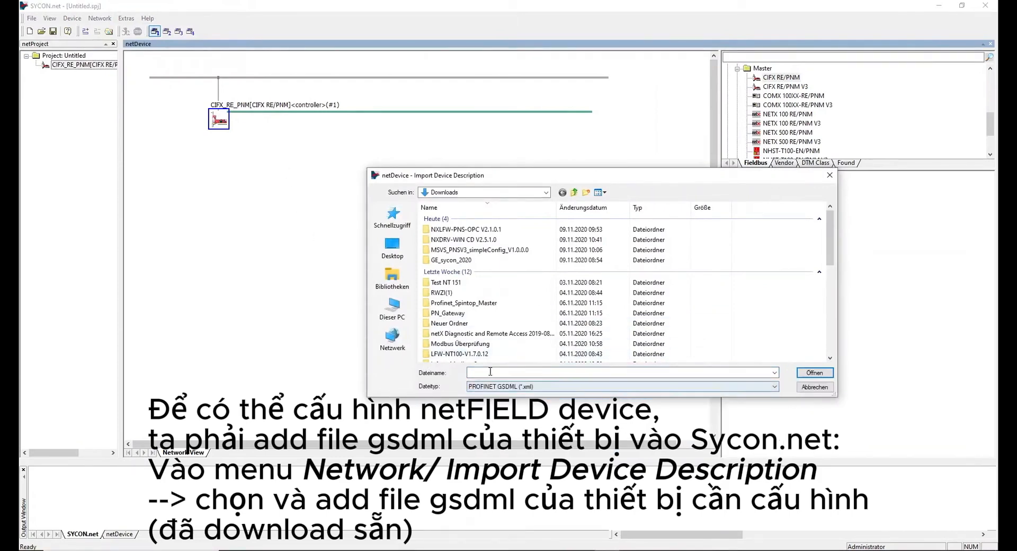
left_click(392, 247)
double_click(460, 278)
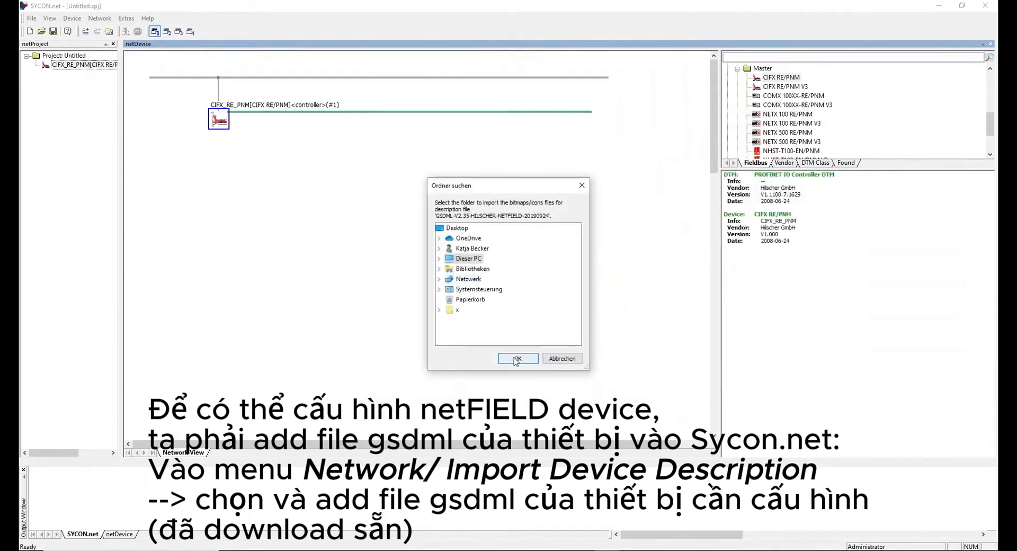
left_click(517, 360)
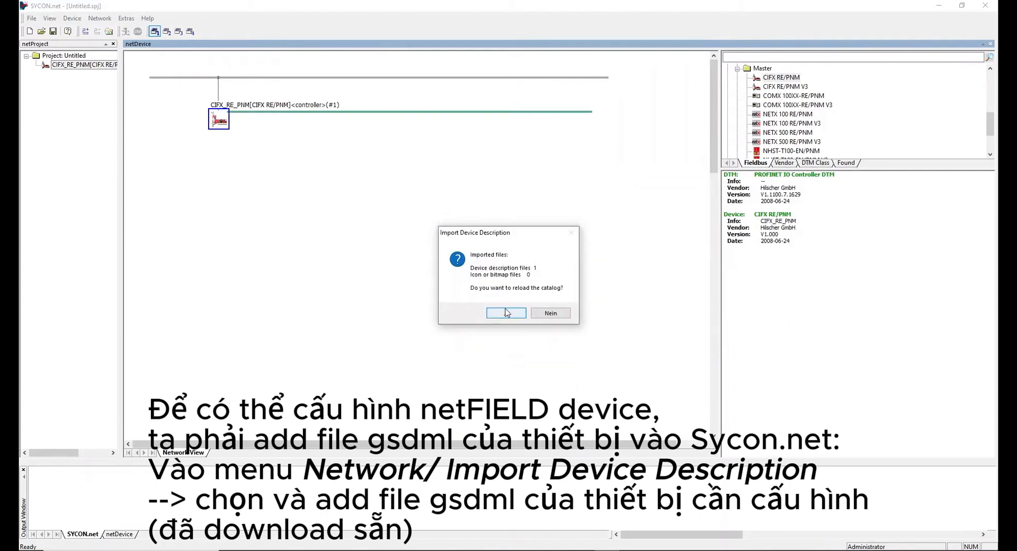
left_click(507, 313)
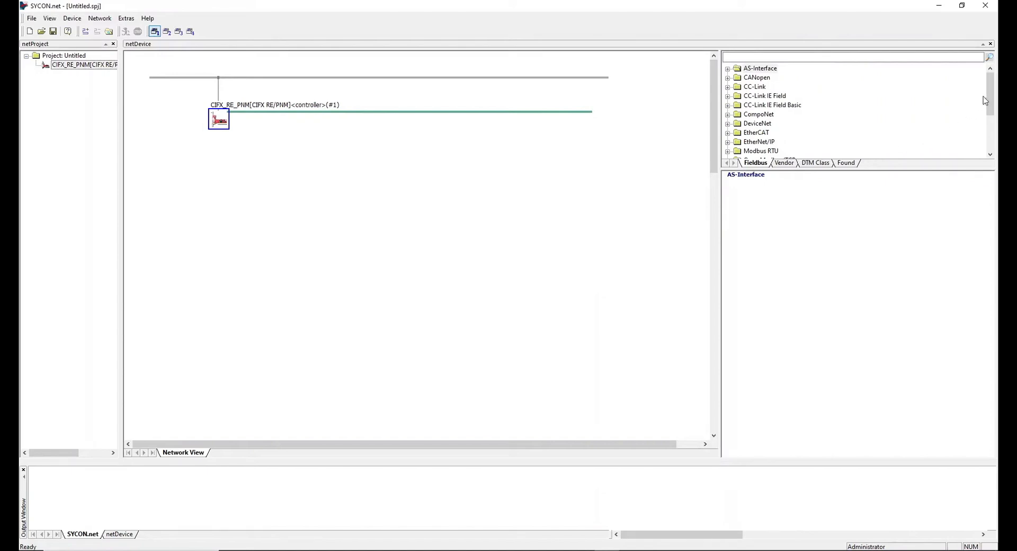
Add the netFIELD slave from the catalog's PROFINET IO devices to the CIFX controller's bus
scroll(991, 106, "down", 1)
scroll(994, 106, "down", 2)
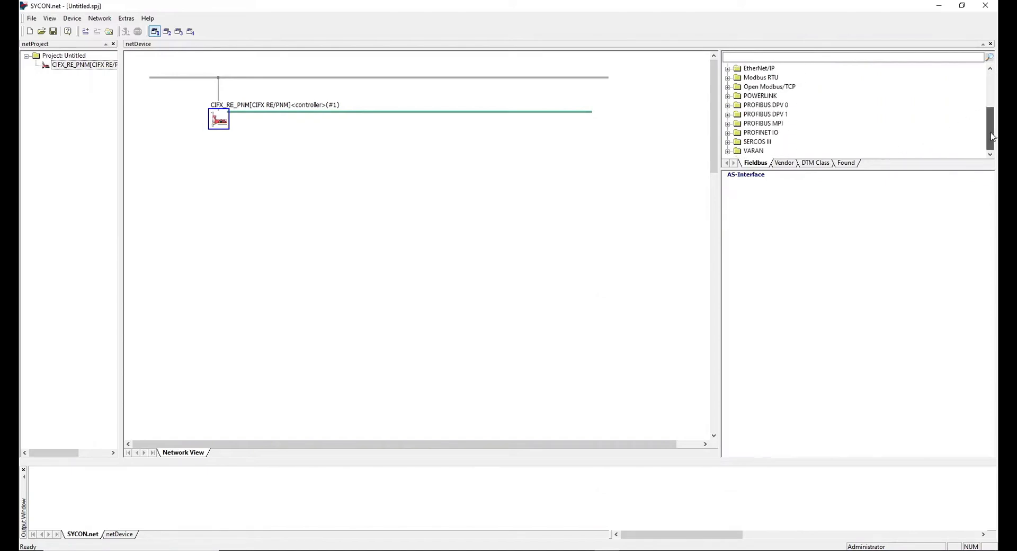
double_click(733, 132)
double_click(747, 151)
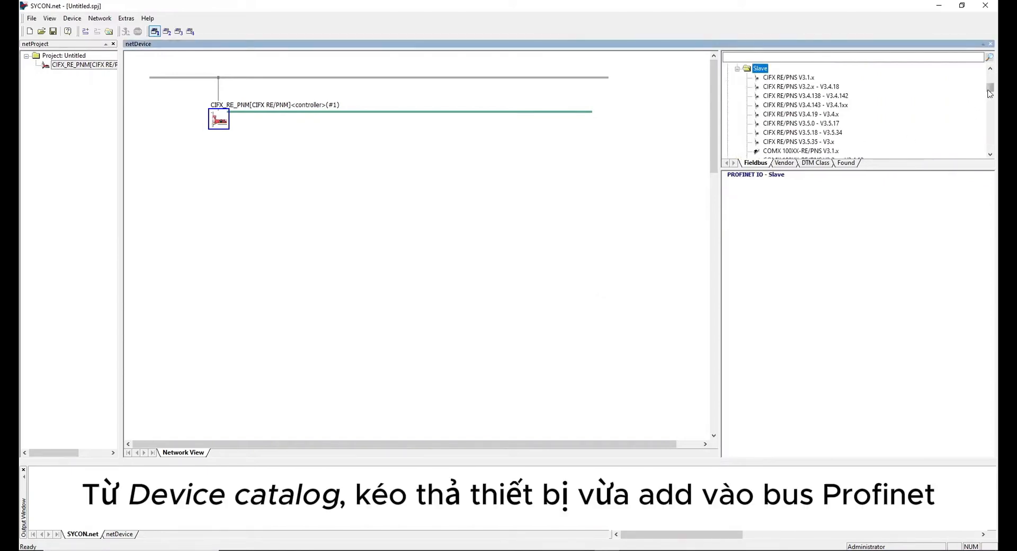
left_click_drag(991, 90, 991, 106)
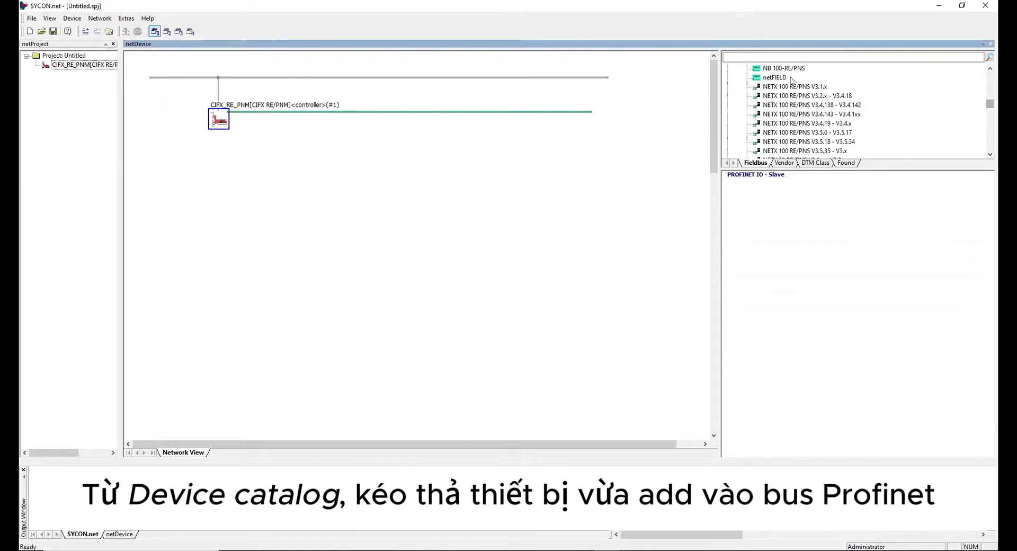
left_click(775, 78)
left_click_drag(774, 80, 277, 114)
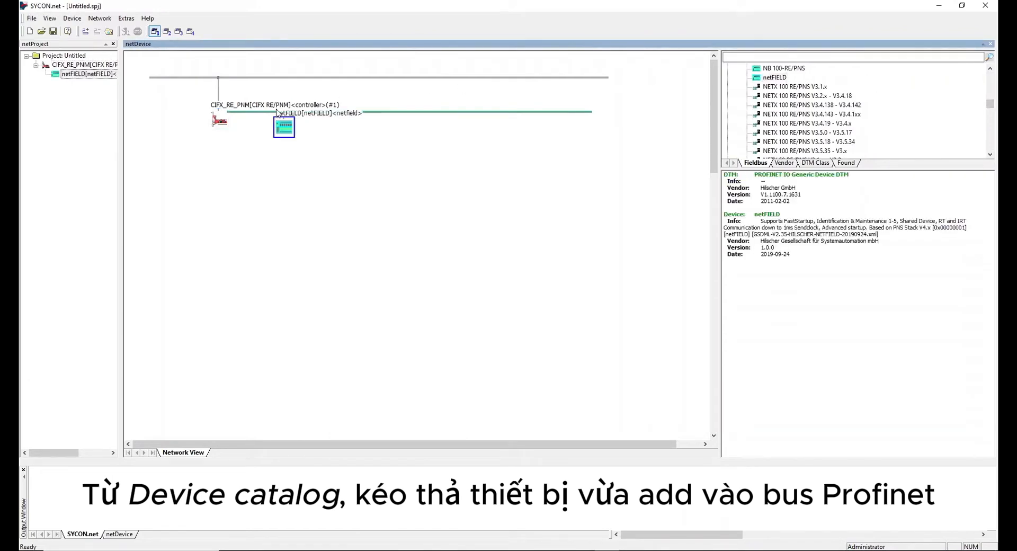
Open the netFIELD device's module configuration and add the 8 Port IO-Link Master module in slot 1
right_click(293, 136)
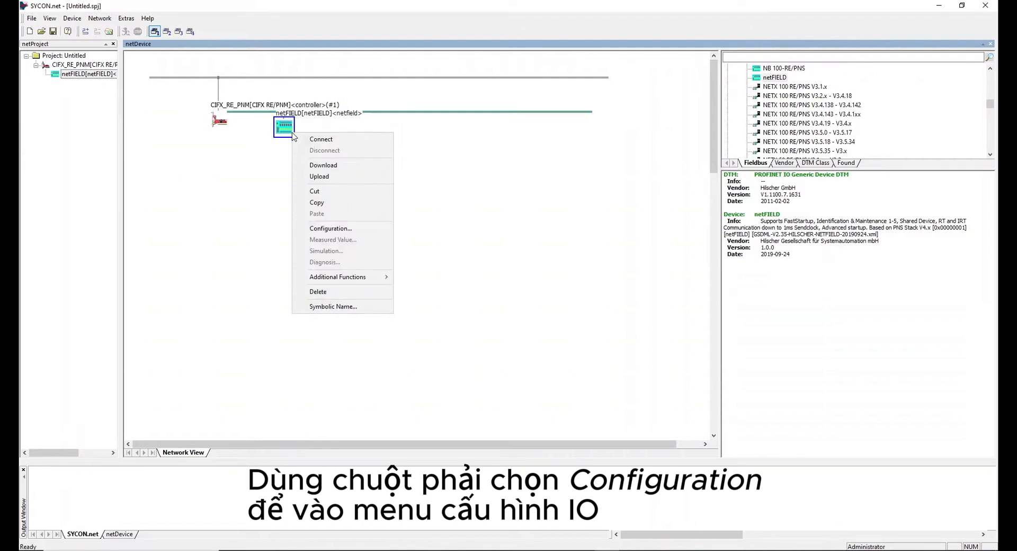
left_click(327, 228)
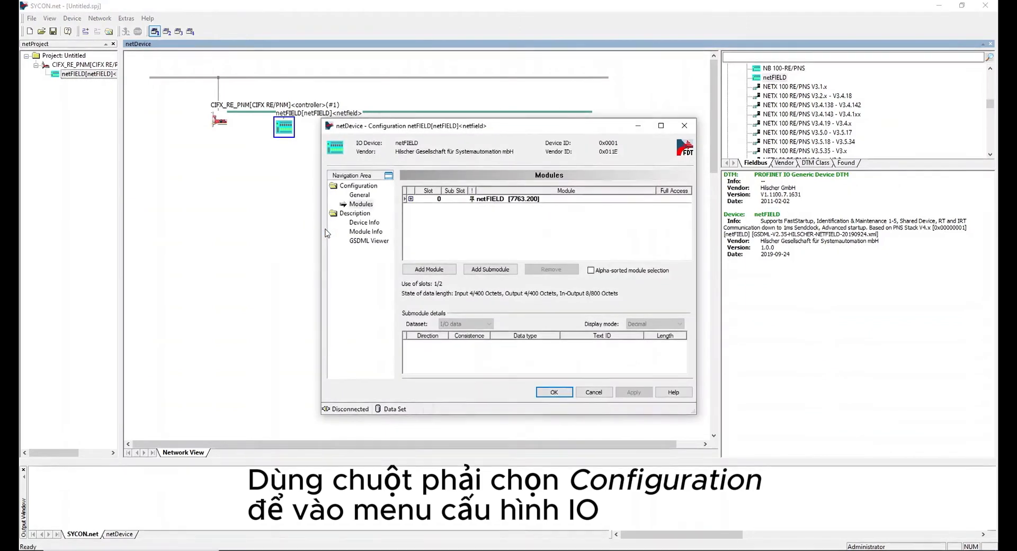
left_click(362, 206)
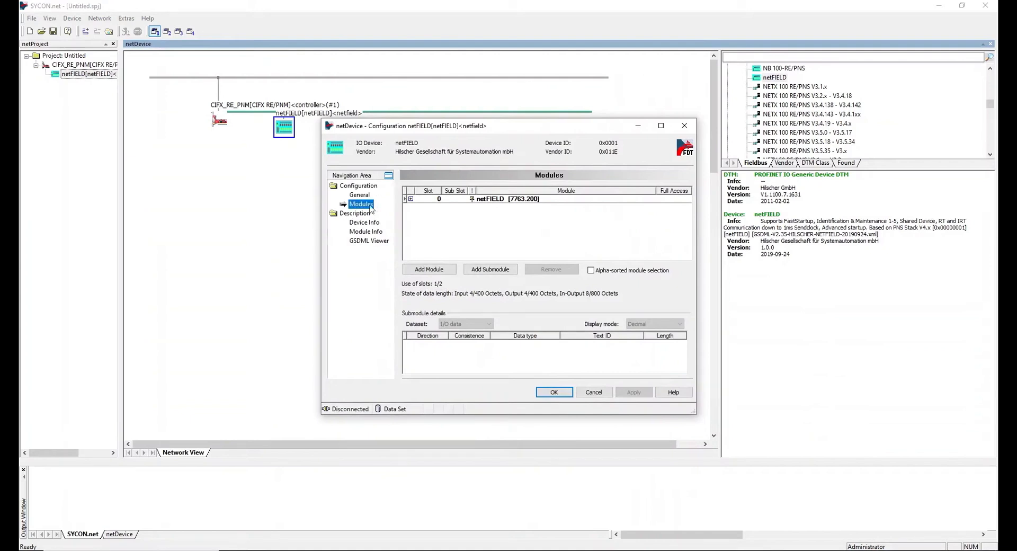
left_click(429, 270)
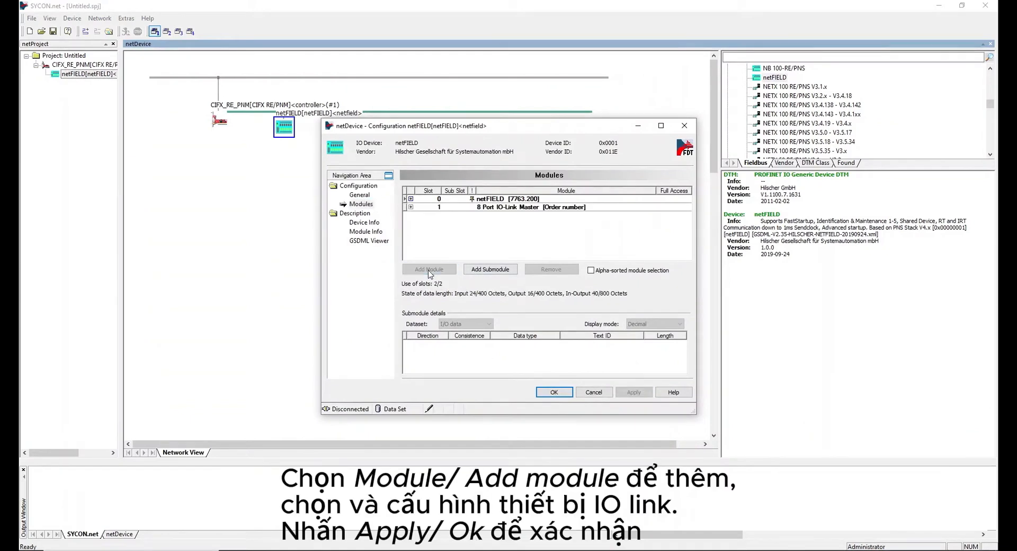
left_click(522, 208)
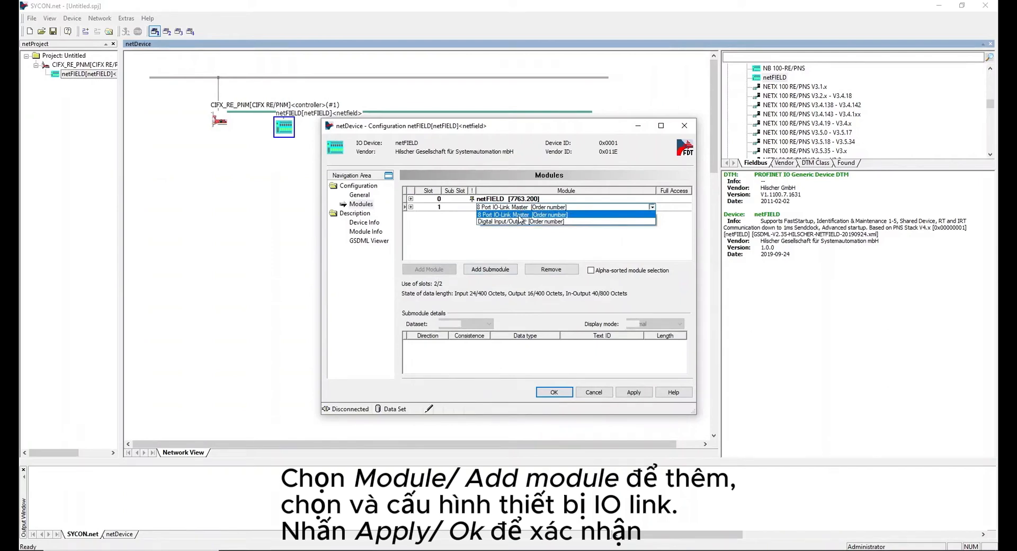
left_click(515, 214)
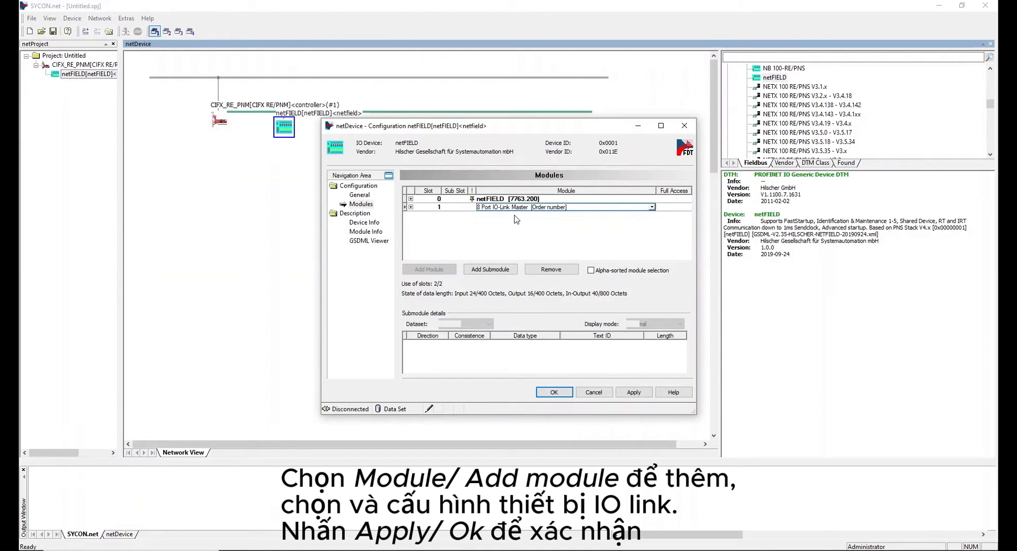
Set sub slot 2 of the IO-Link Master module to IO-Link display IFM E30391 and save the netFIELD configuration
left_click(411, 207)
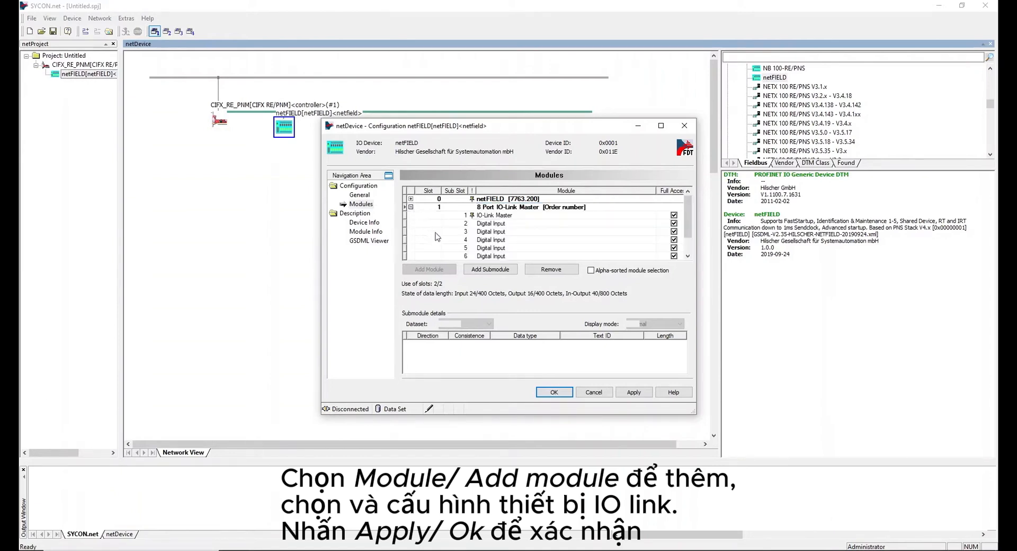
left_click(512, 224)
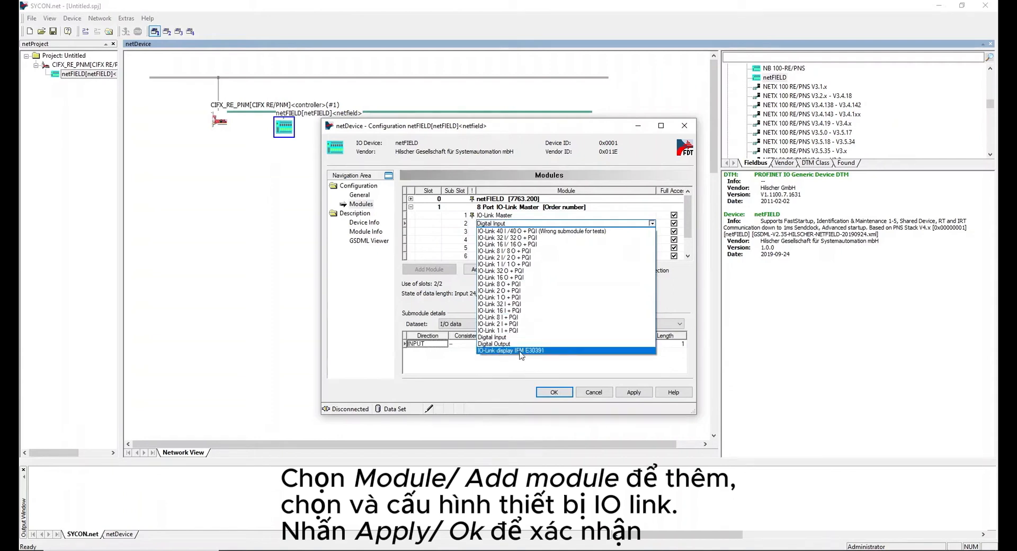
left_click(520, 351)
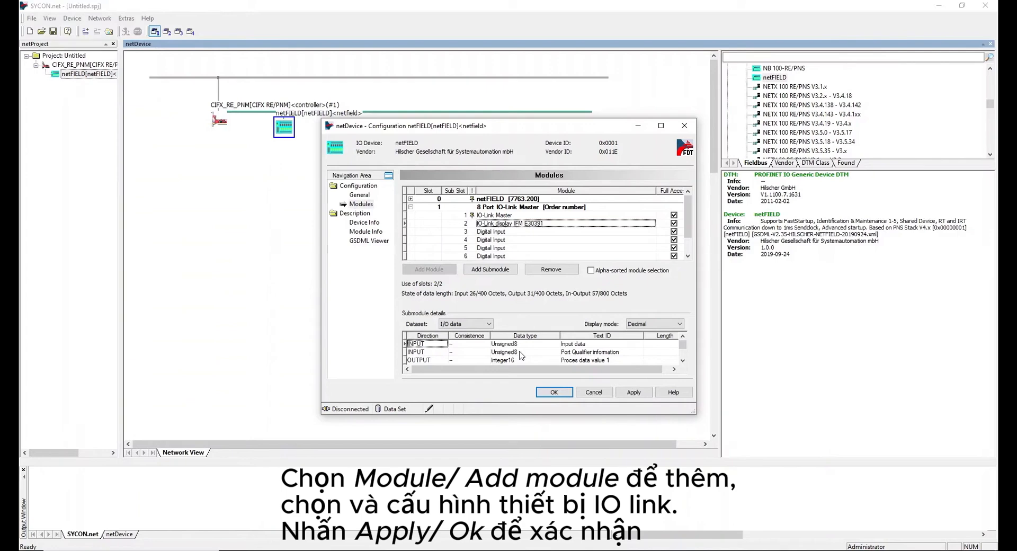
left_click(568, 392)
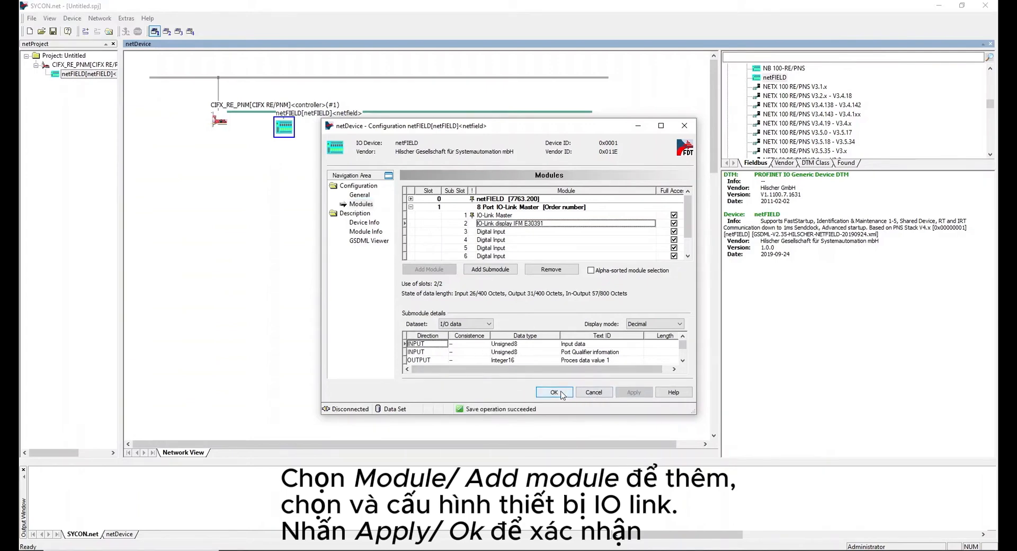
left_click(563, 394)
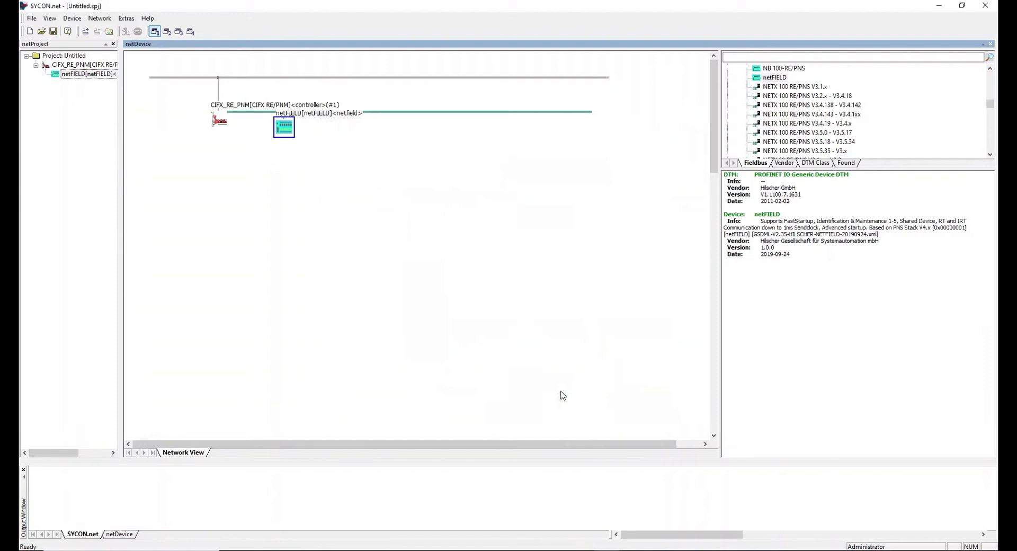
Open the CIFX controller's configuration, assign the CIFX 50-RE hardware device to it and apply the assignment
right_click(221, 129)
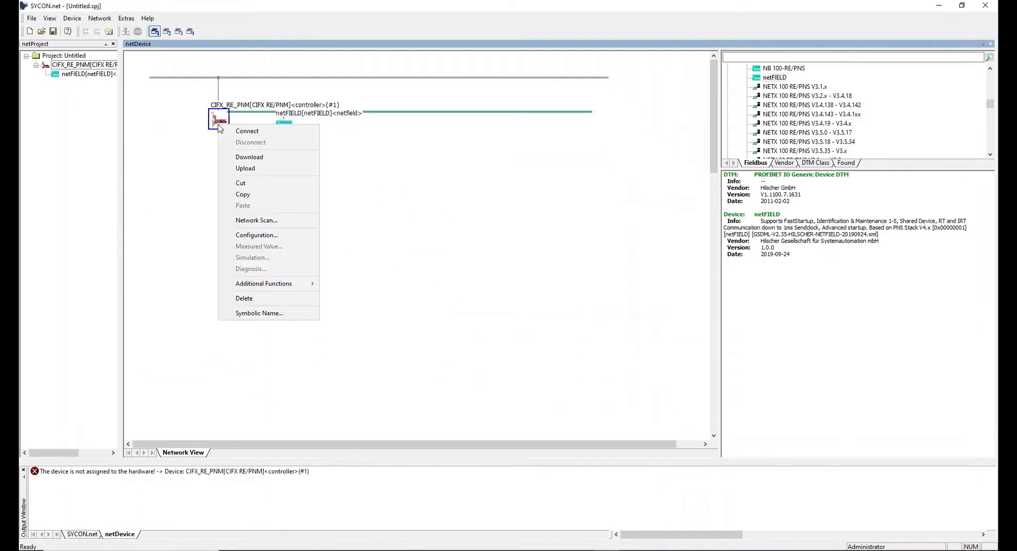
left_click(262, 235)
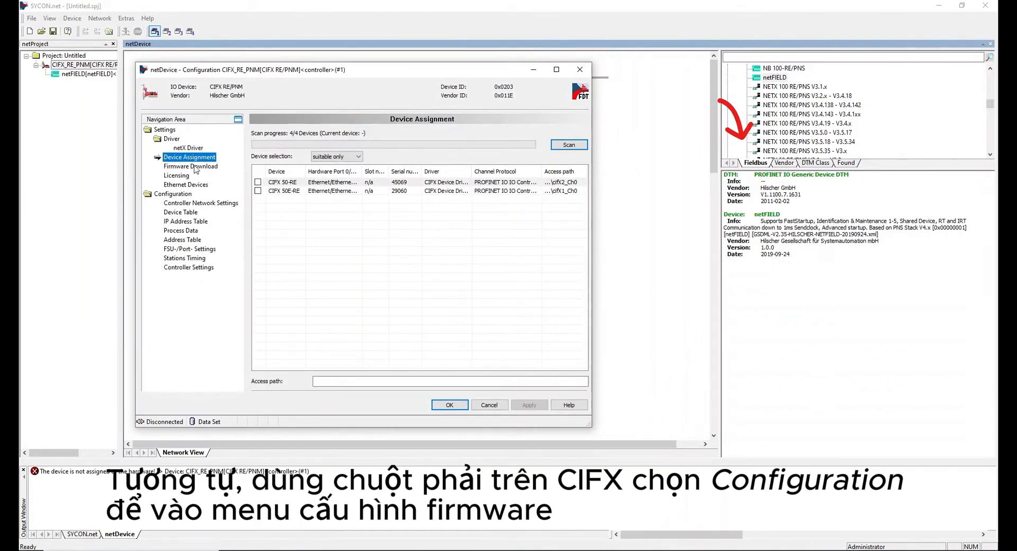
left_click(356, 157)
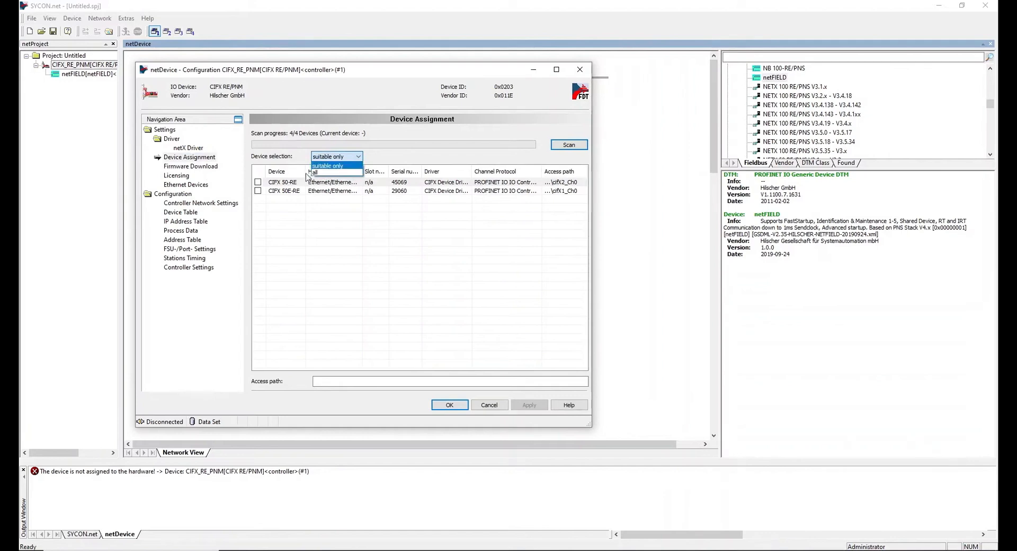
left_click(385, 158)
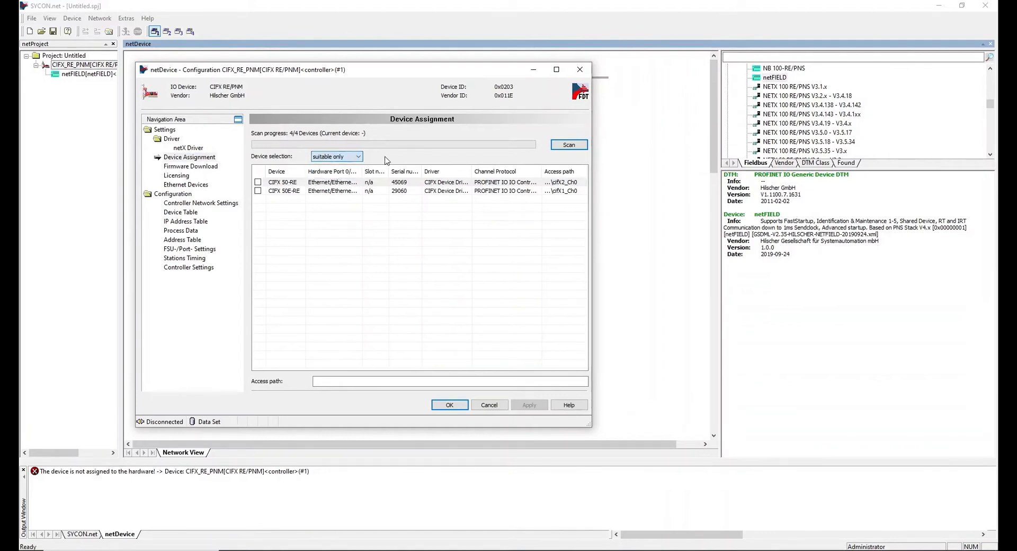
left_click(258, 182)
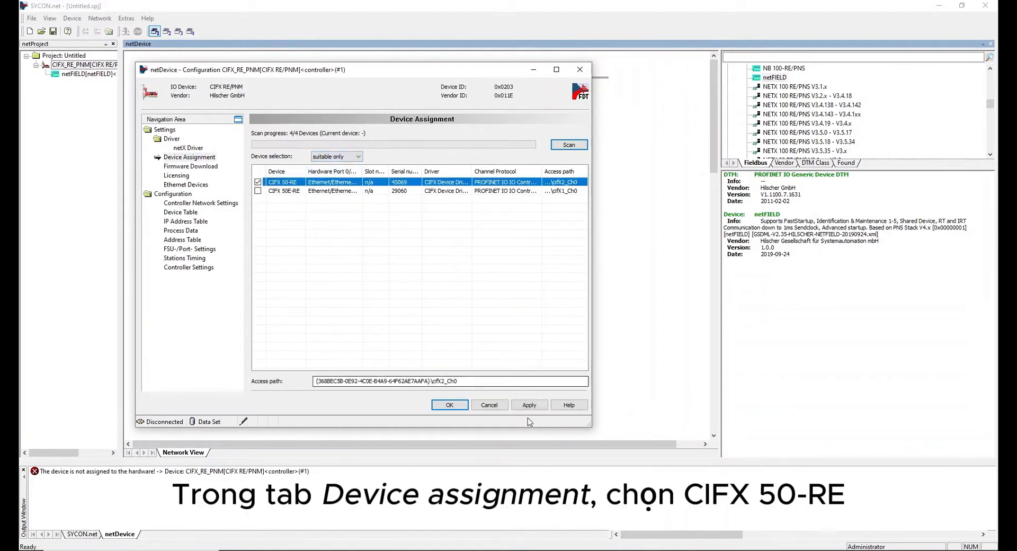
left_click(529, 406)
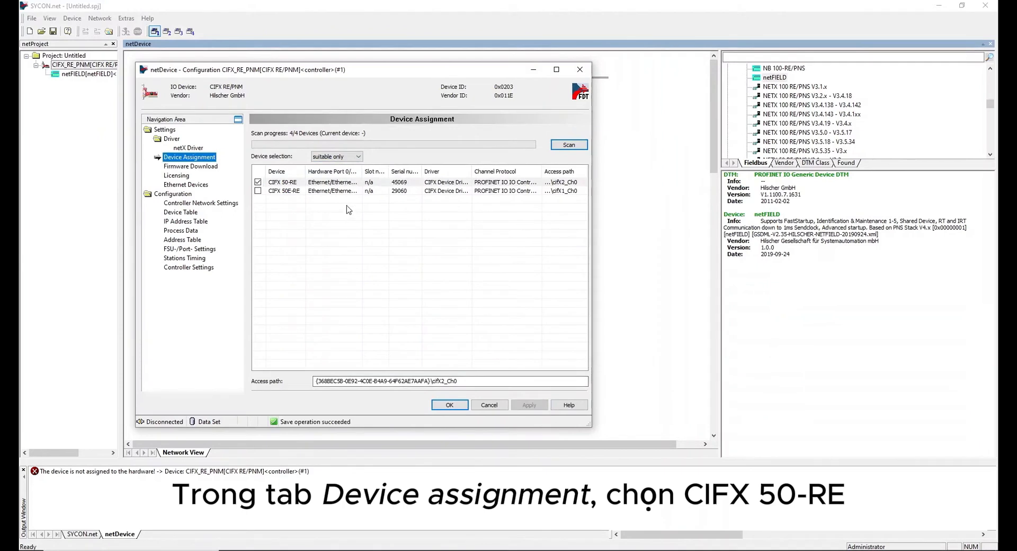
Choose the firmware file cifXpnm.nxf from the desktop for the controller's firmware download
left_click(202, 168)
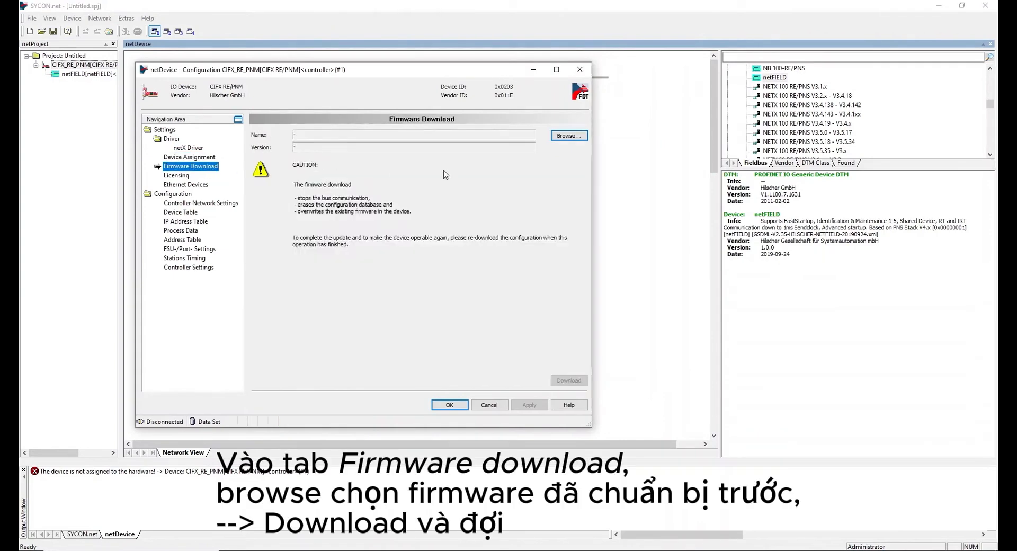
left_click(569, 137)
left_click(250, 208)
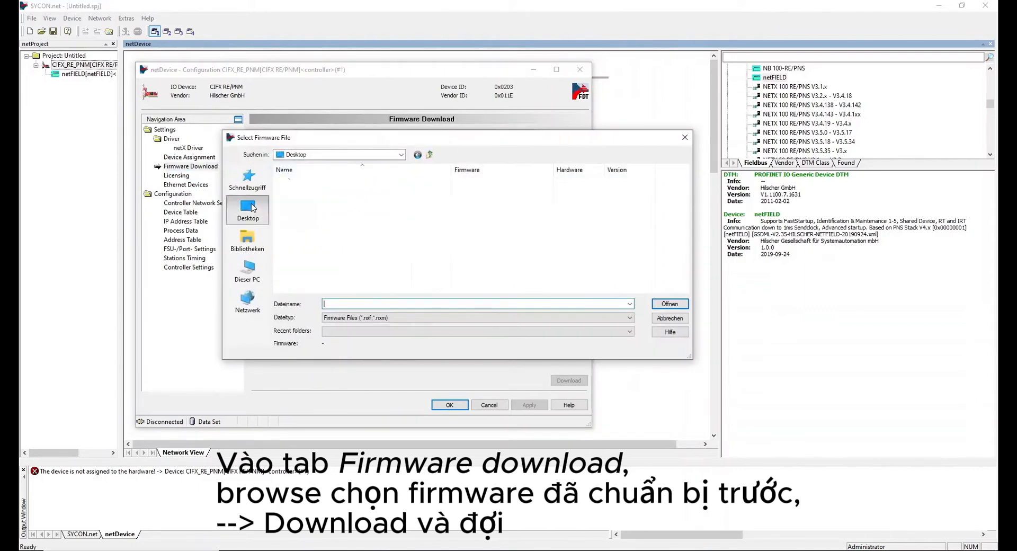
left_click(296, 241)
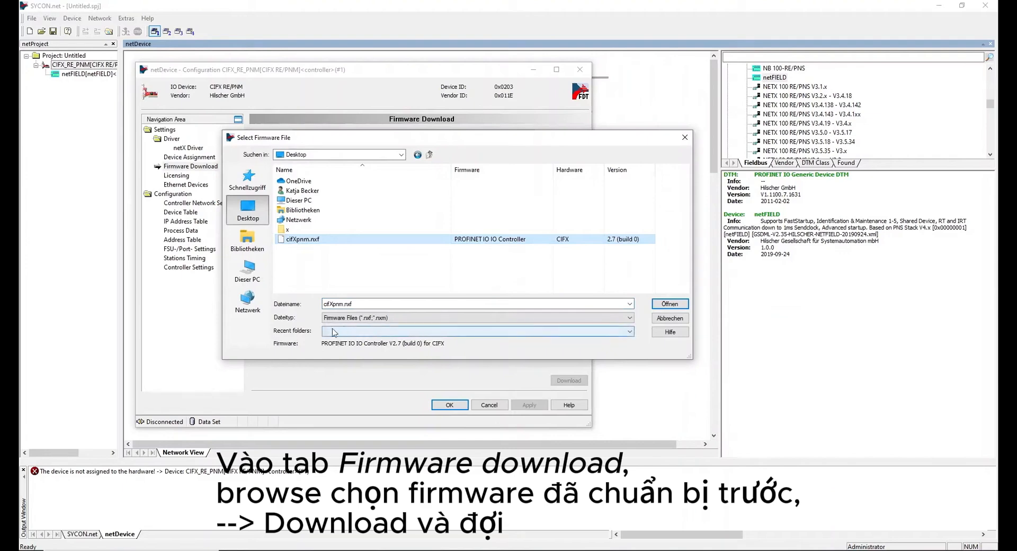
left_click(673, 304)
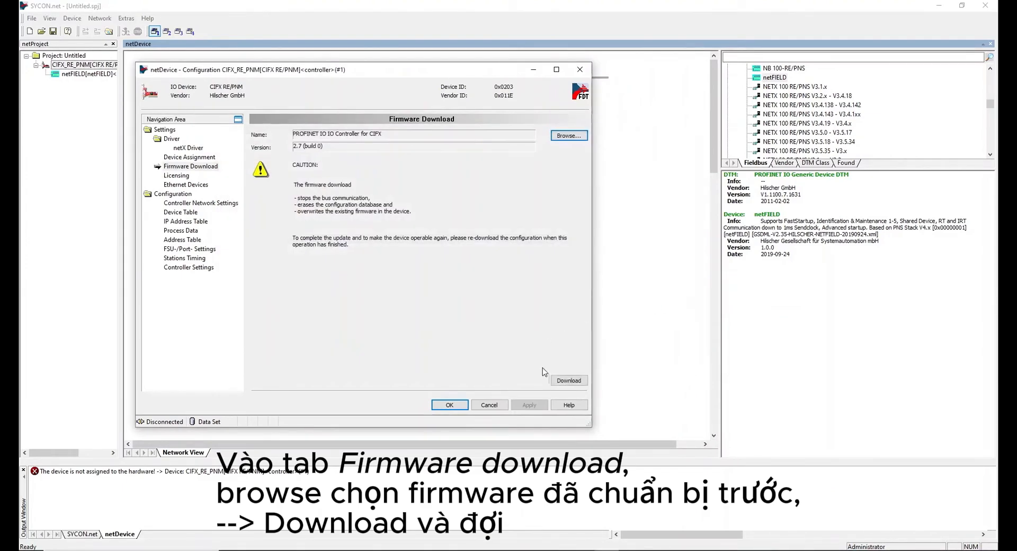
Download the selected firmware to the CIFX controller and confirm the download
left_click(562, 380)
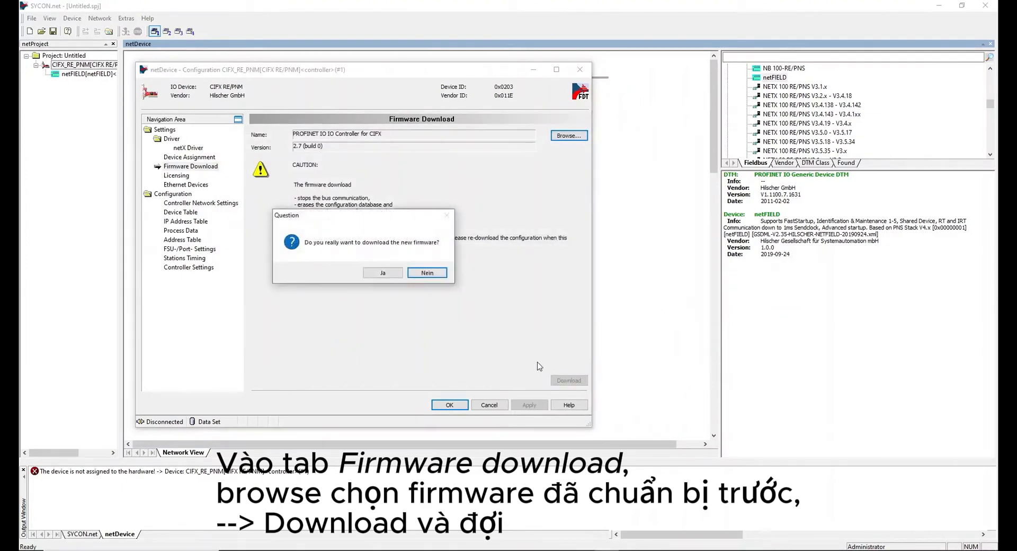
left_click(396, 273)
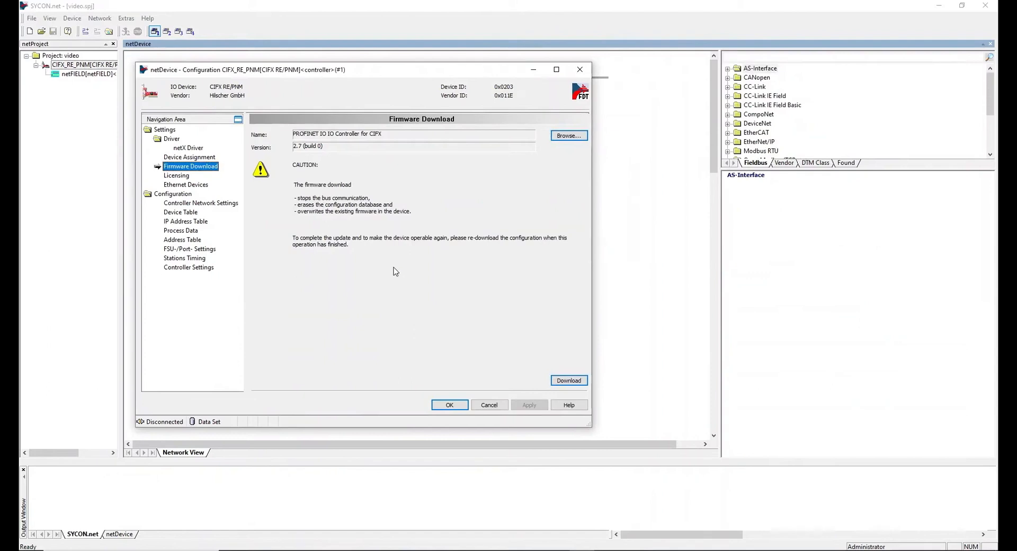
Check the controller's IP address in its network settings and the netFIELD's station name in the device table
left_click(200, 205)
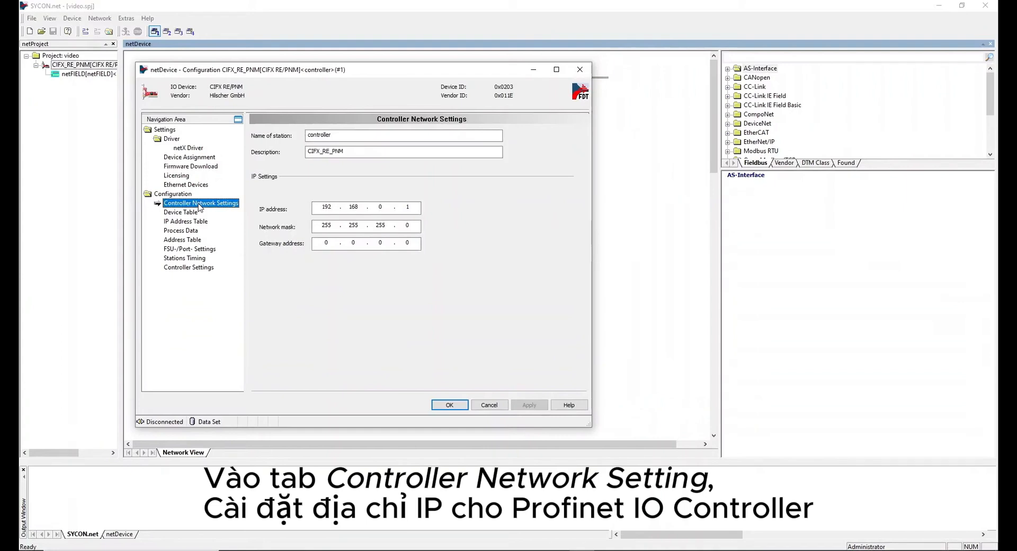
double_click(407, 207)
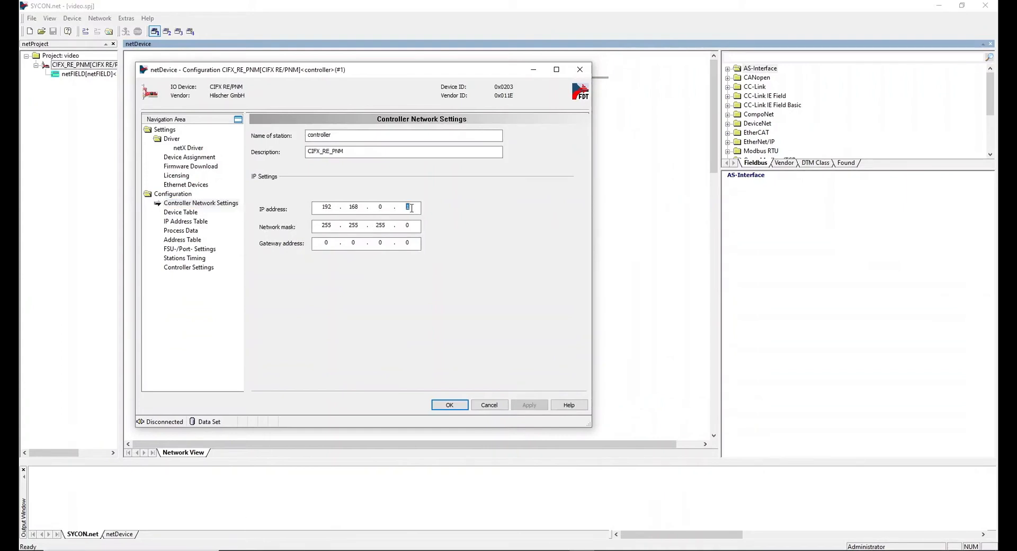
left_click(182, 213)
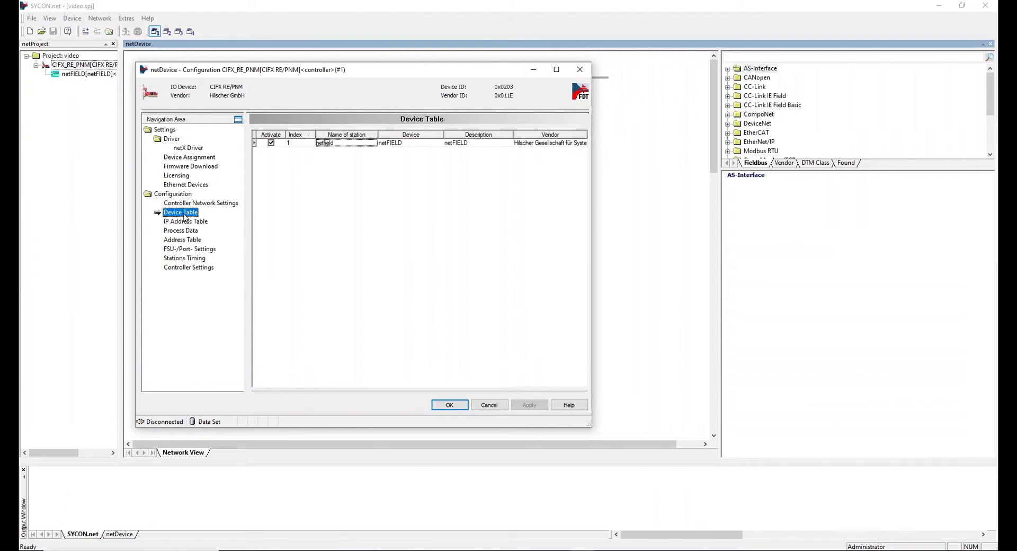
left_click(341, 145)
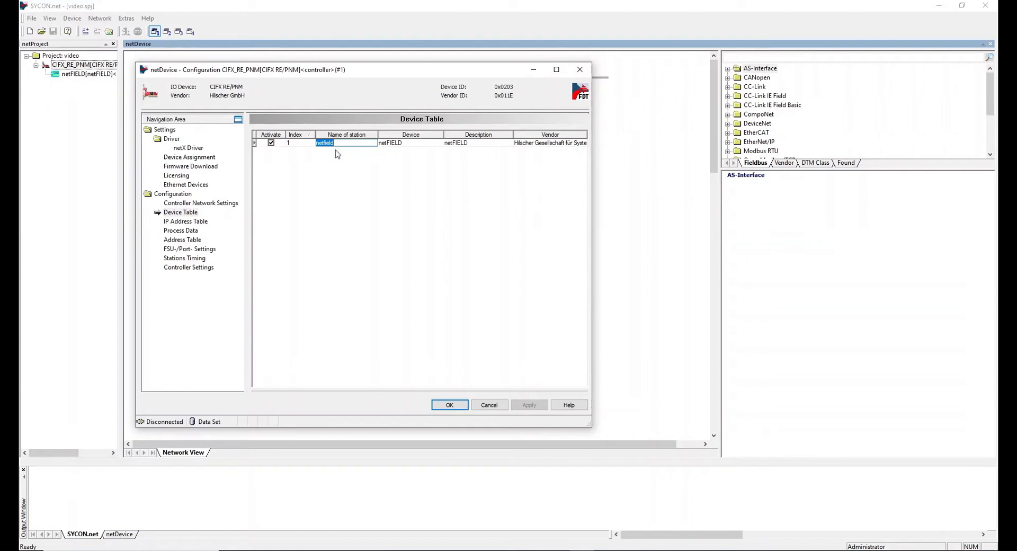
Check the netFIELD's IP address and the controller settings, and accept the controller configuration
left_click(190, 222)
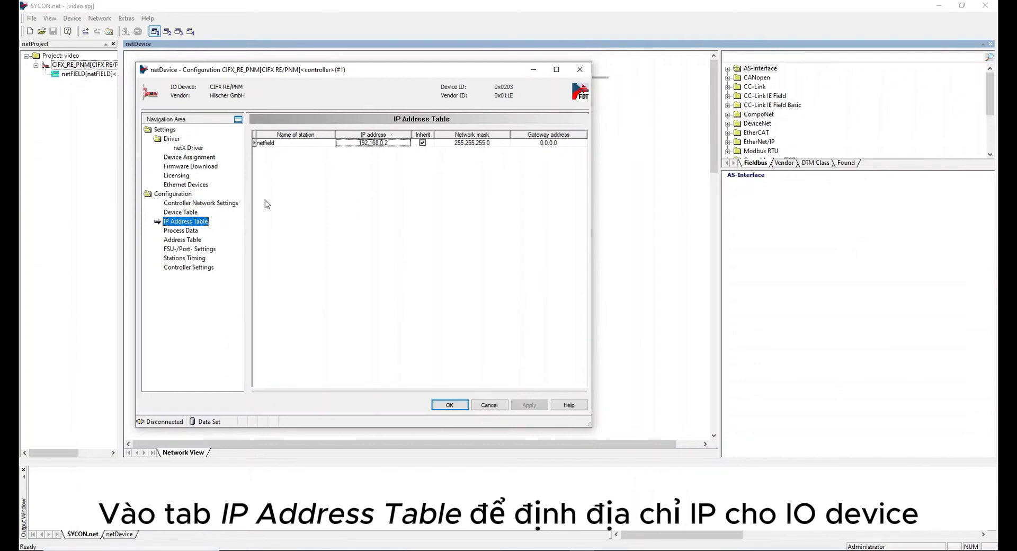
left_click(389, 143)
left_click(385, 147)
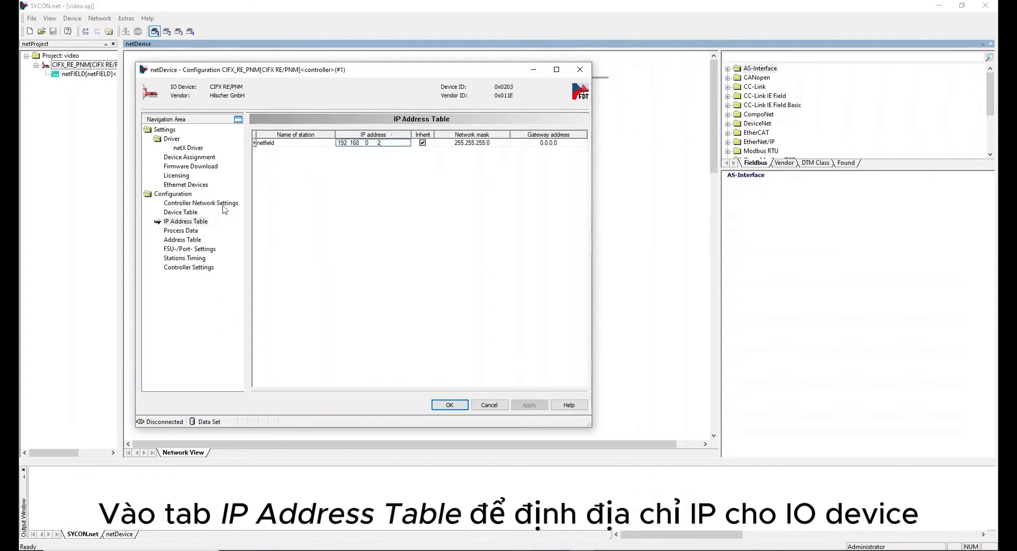
left_click(192, 268)
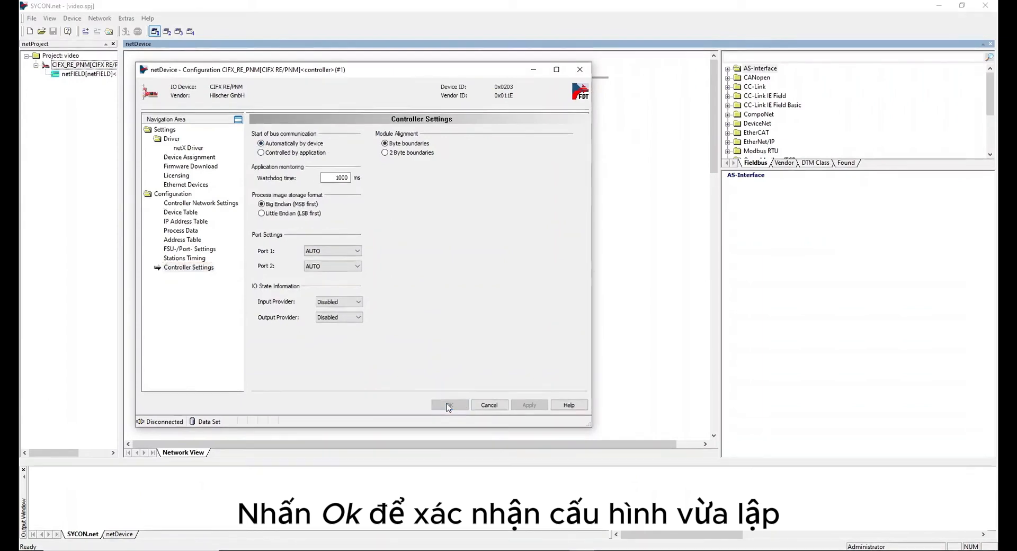
left_click(448, 405)
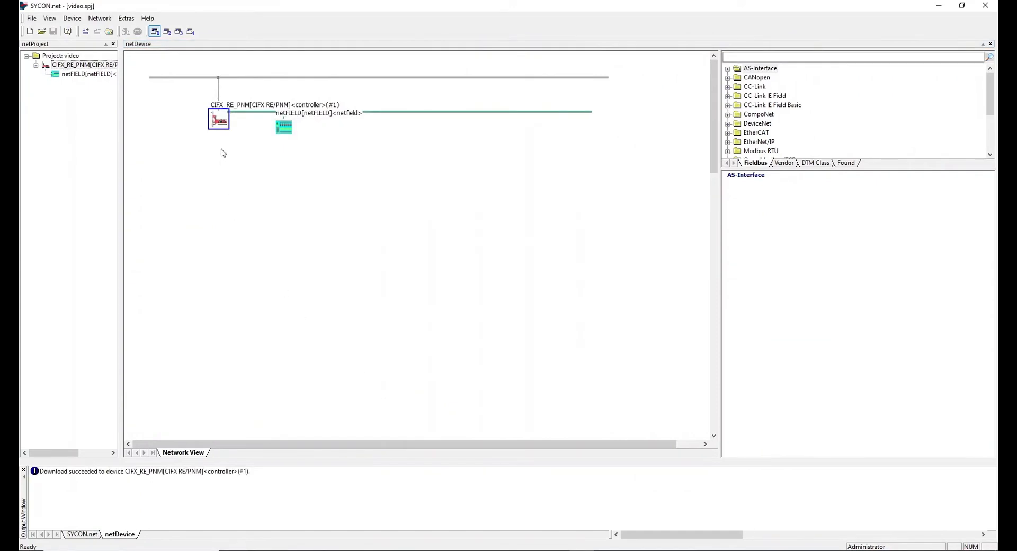
Download the network configuration to the CIFX_RE_PNM controller and confirm the communication stop
right_click(213, 116)
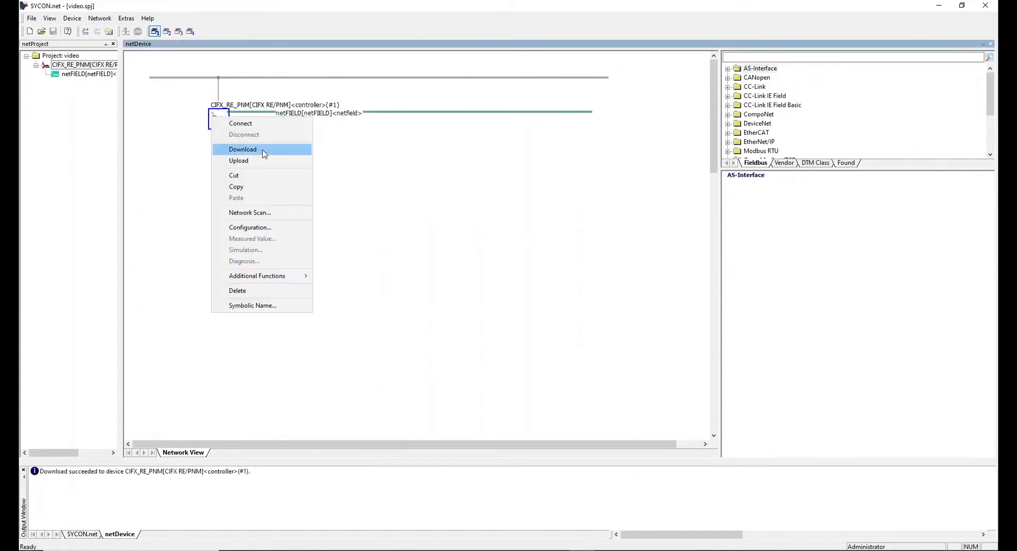
left_click(263, 152)
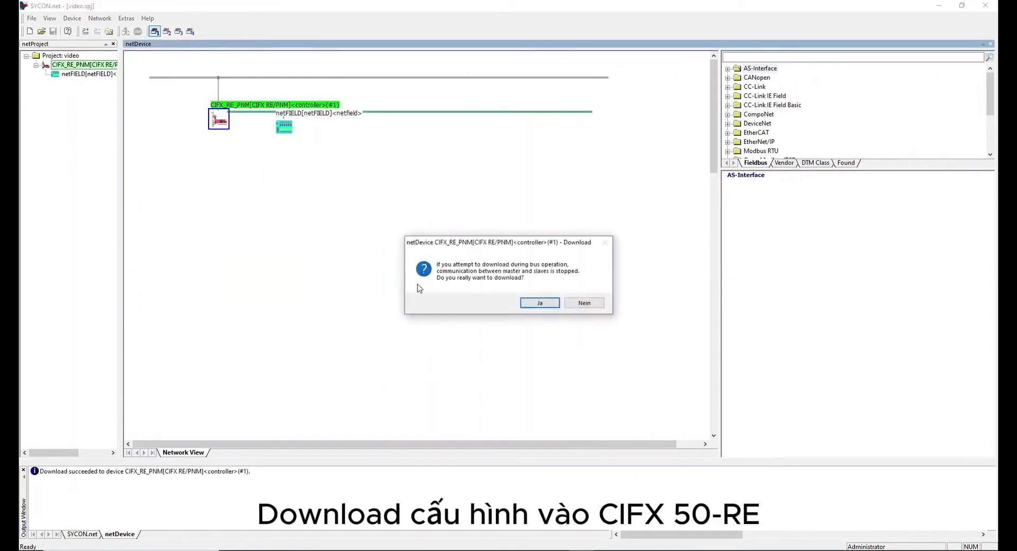
left_click(540, 302)
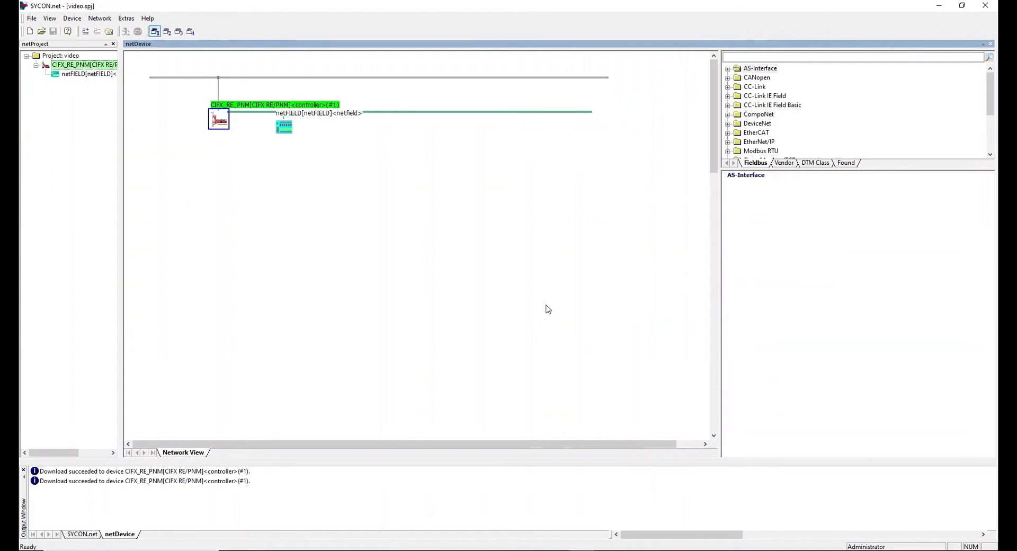
Open the controller's diagnosis and examine the fault details of the netfield station under Station Diagnosis
right_click(218, 119)
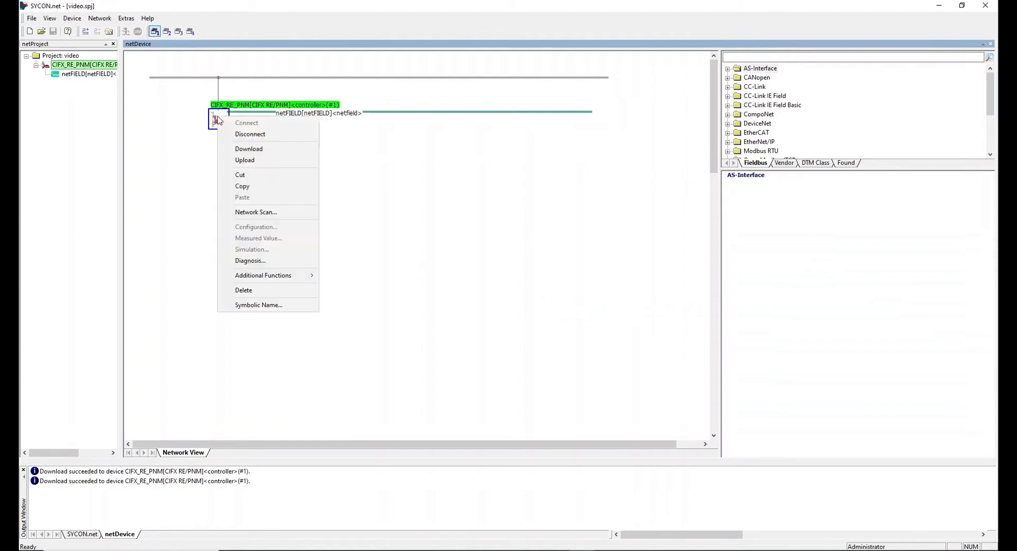
left_click(261, 261)
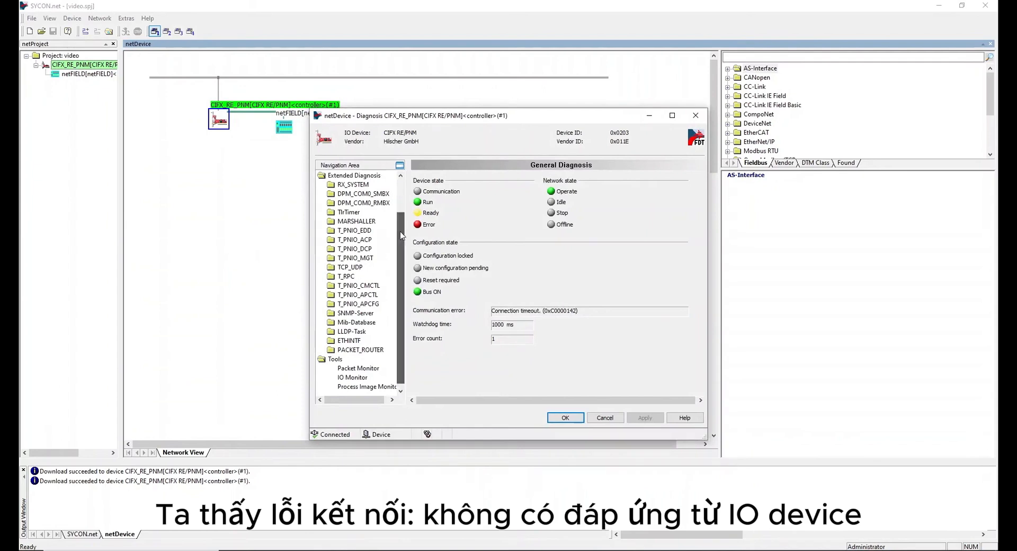
scroll(394, 244, "up", 2)
left_click(371, 205)
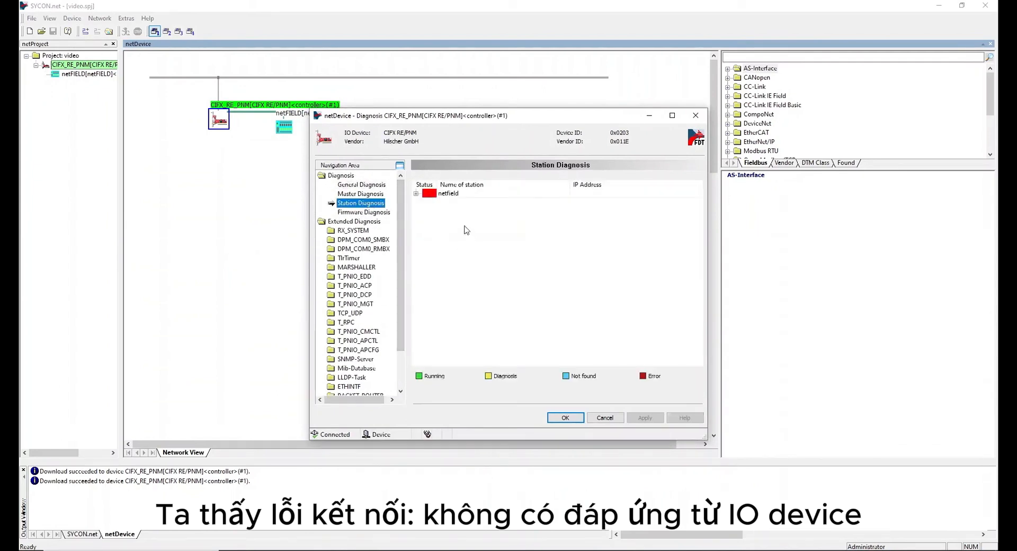
left_click(417, 194)
left_click(418, 193)
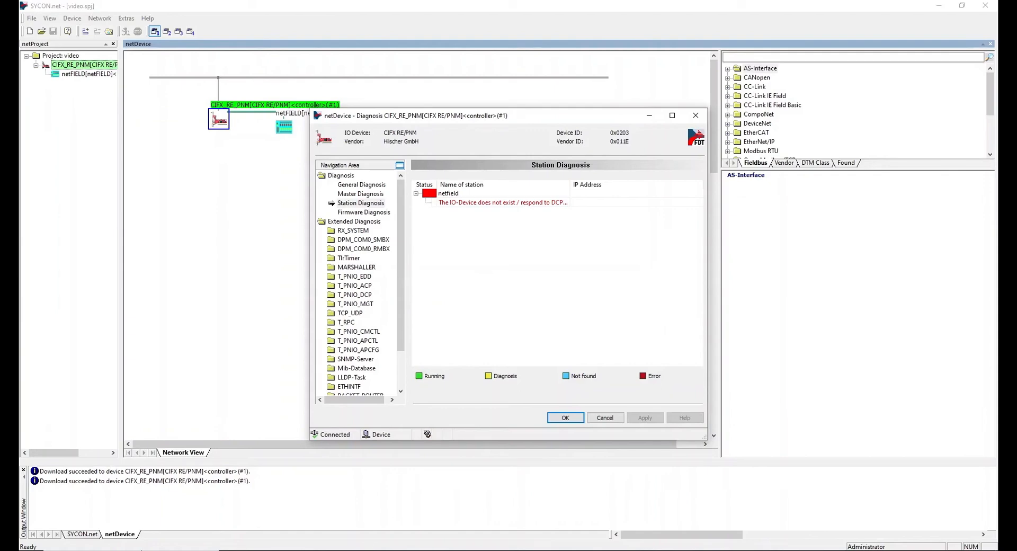
Open the Ethernet Device Configuration tool, search for online devices and widen the Device Type column
left_click(133, 541)
type("ethernet")
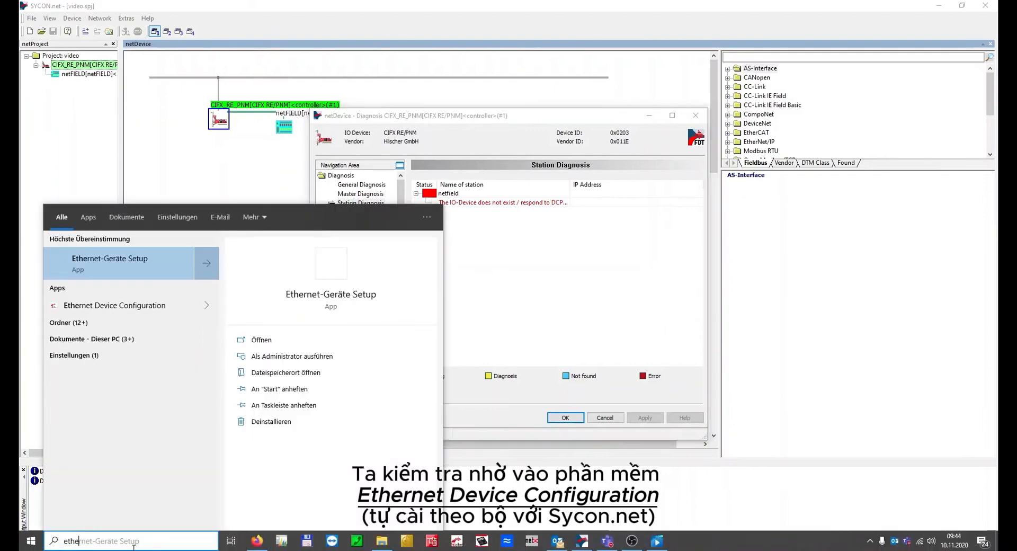
key("Return")
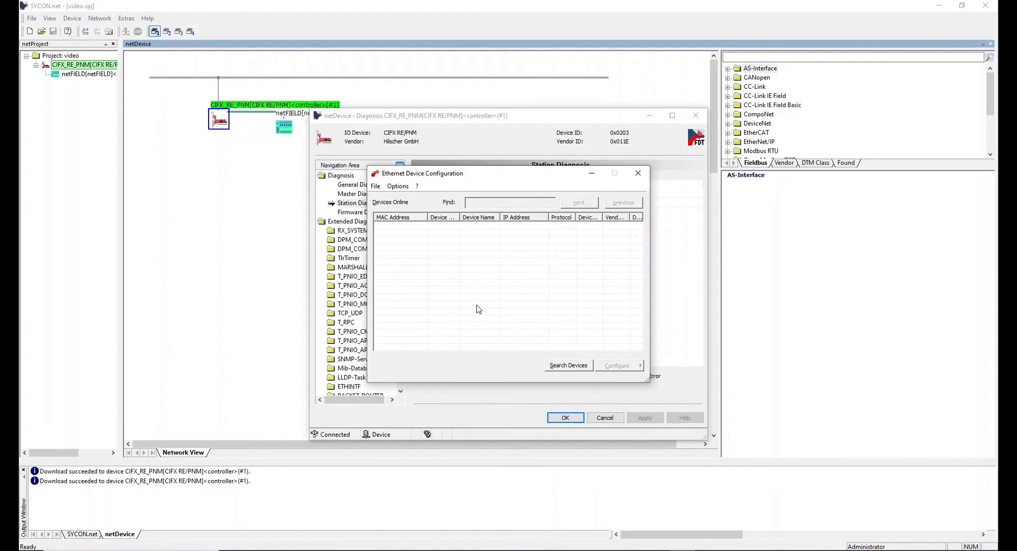
left_click(579, 369)
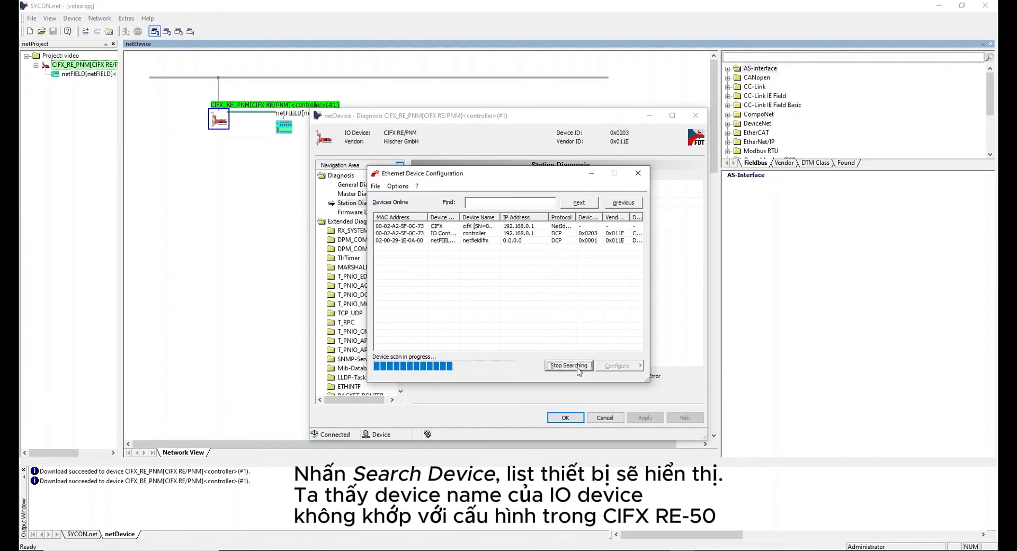
left_click_drag(460, 218, 470, 218)
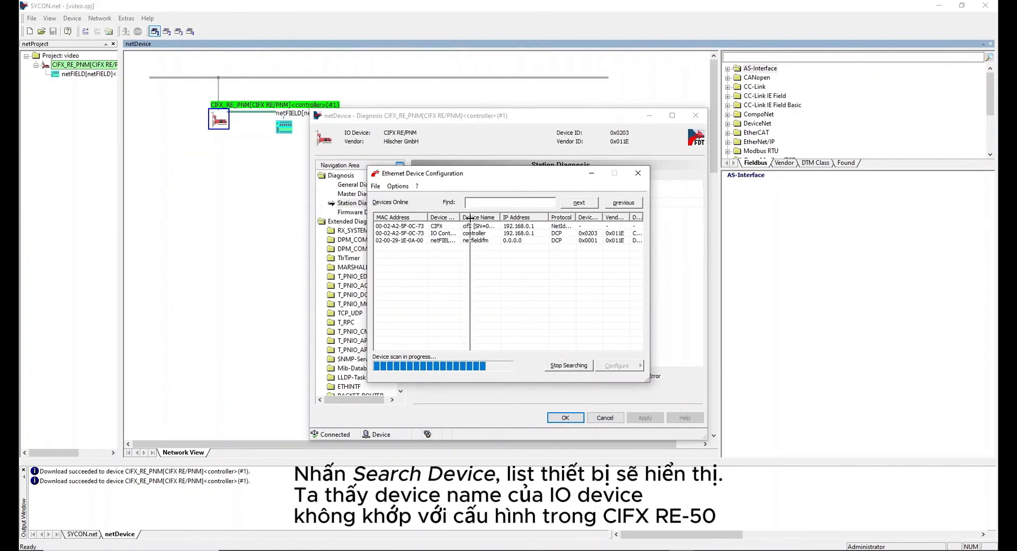
Set the device name of the netFIELD-PNS device to netfield
left_click(497, 241)
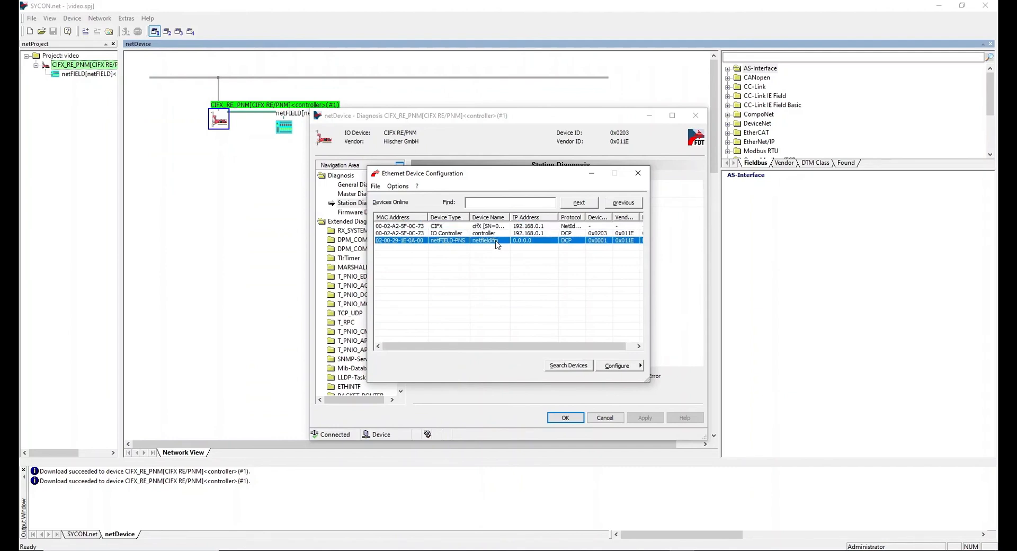
left_click(619, 366)
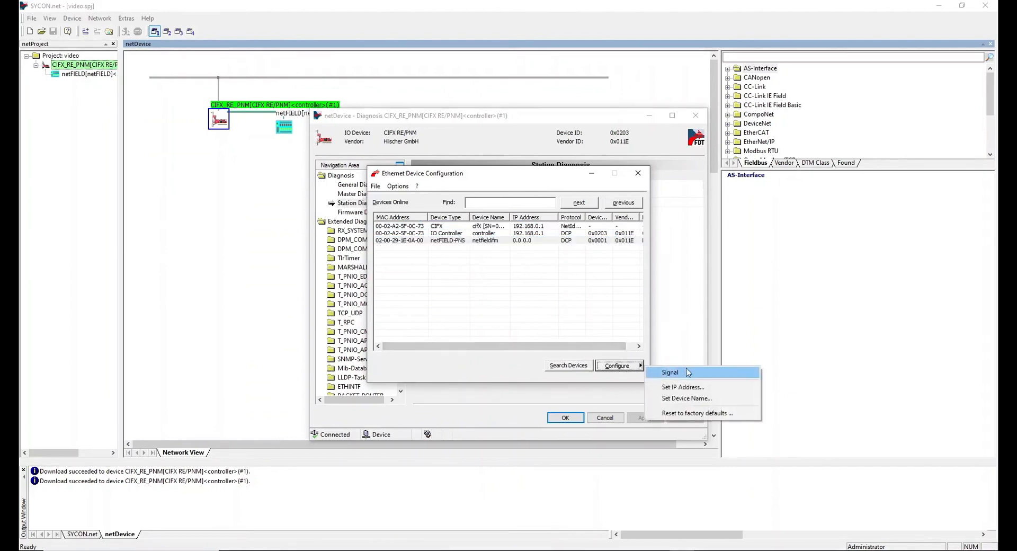
left_click(695, 398)
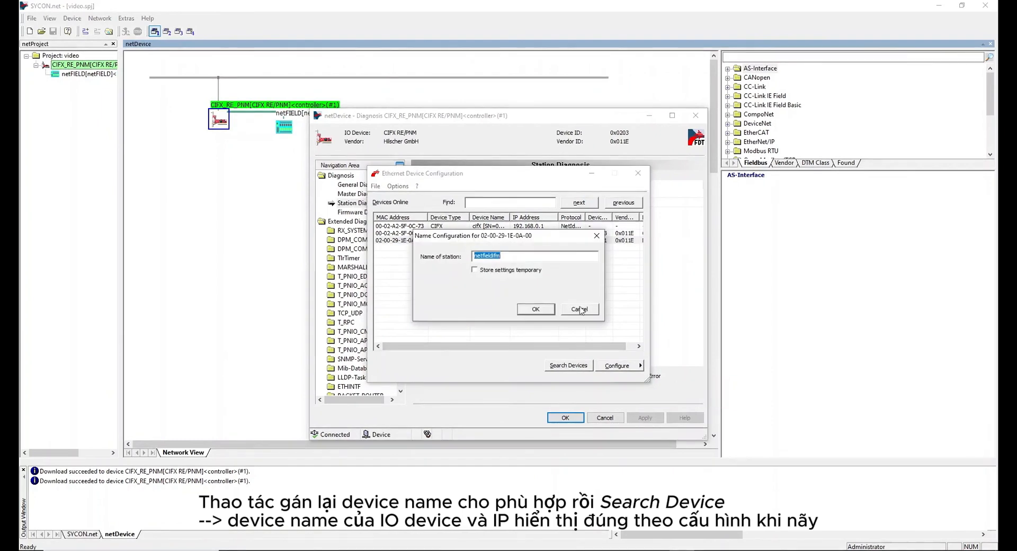
left_click(515, 256)
key("BackSpace")
key("BackSpace")
key("BackSpace")
left_click(536, 309)
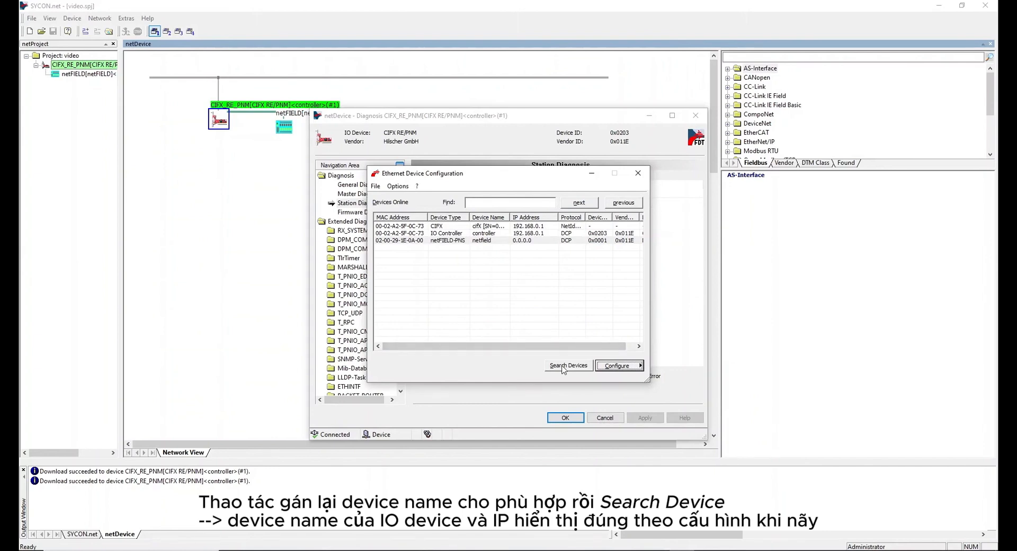
Search the online devices again, and recheck the controller's general and station diagnosis in SYCON.net
left_click(569, 366)
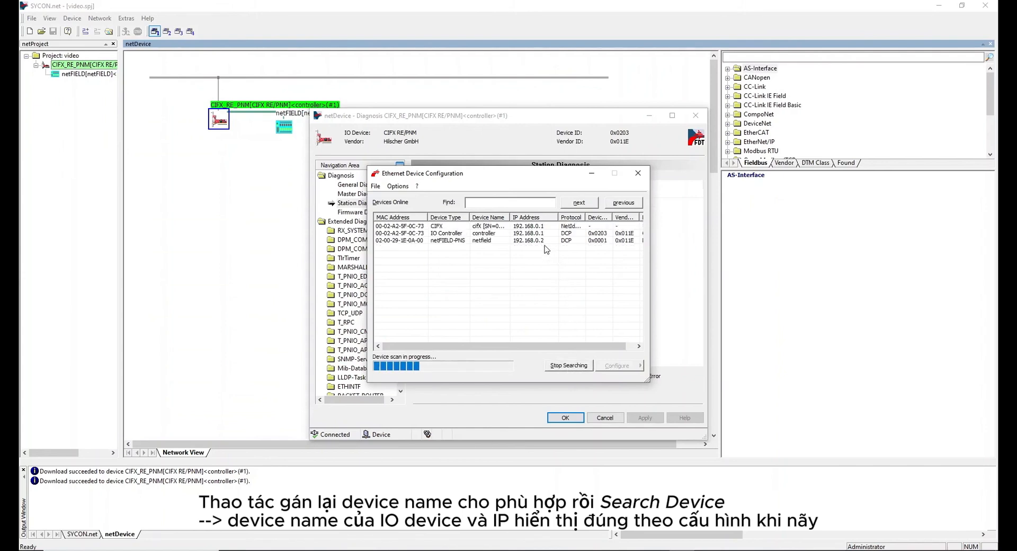
left_click(546, 241)
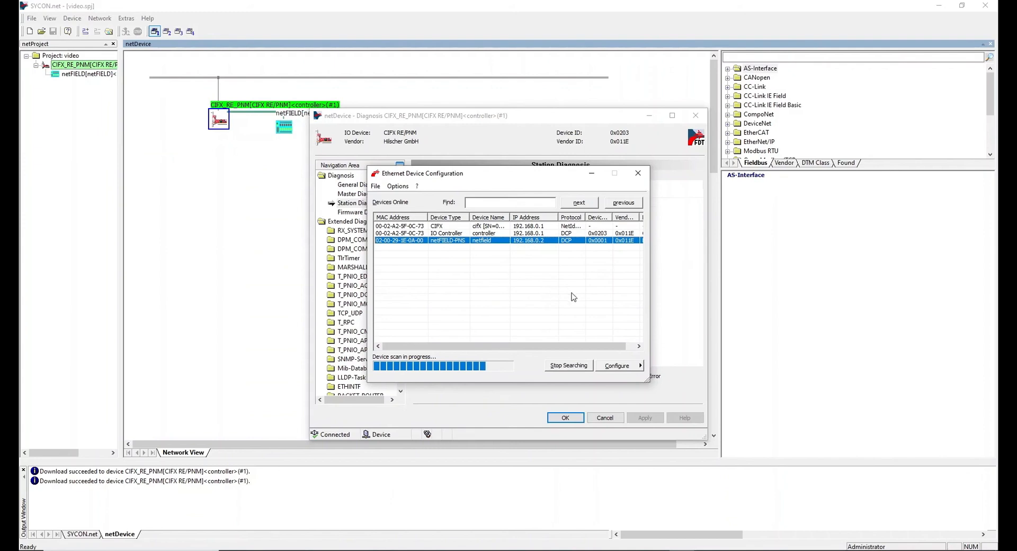
left_click(613, 118)
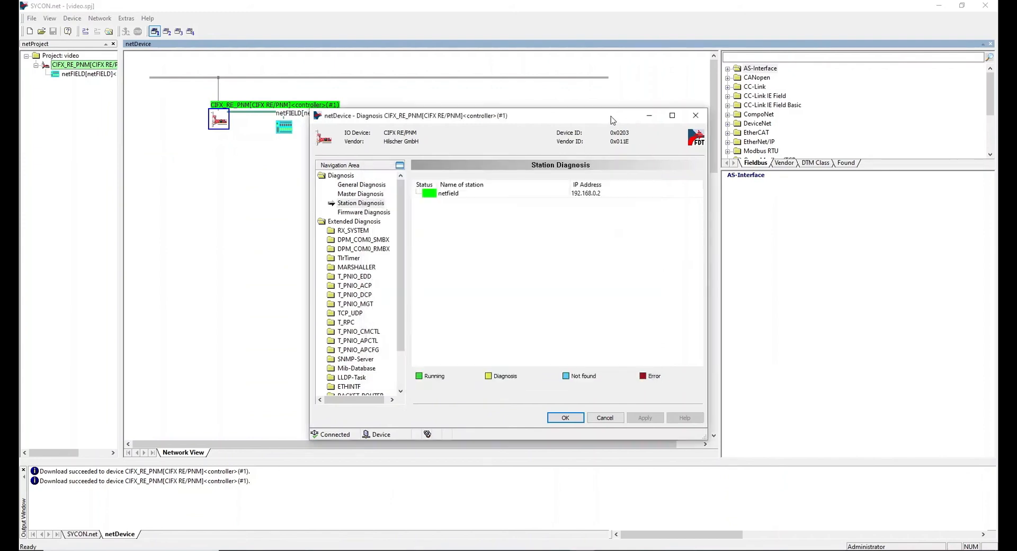
left_click(362, 185)
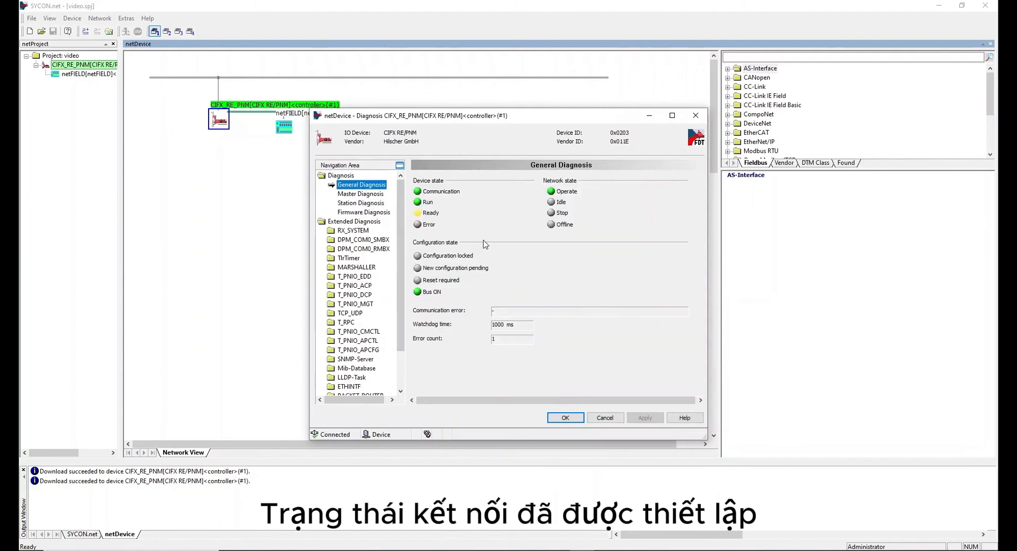
left_click(361, 203)
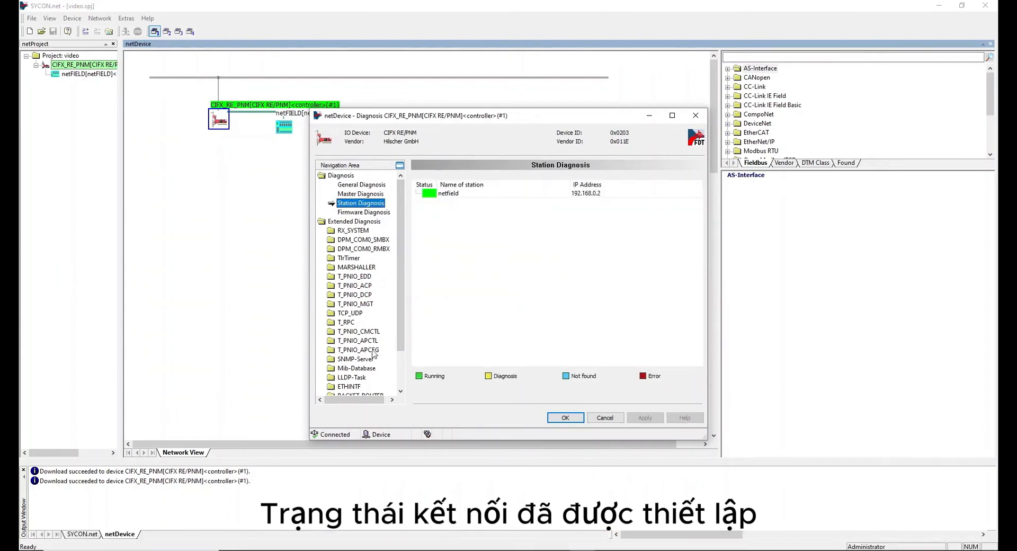
In the IO Monitor, set output offset 0002 to 14, 000F to 2 and 000D to 1, and update the outputs
left_click_drag(401, 347, 403, 392)
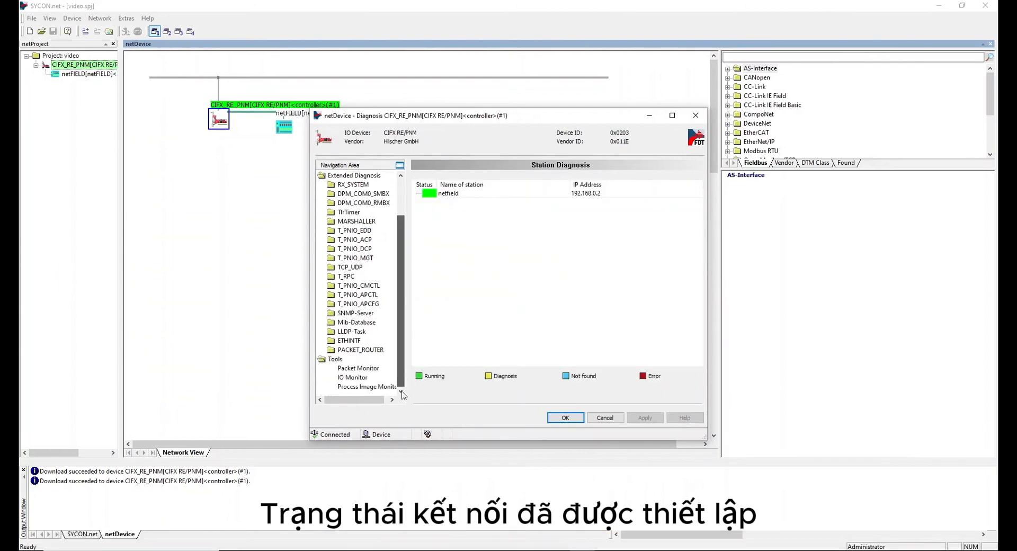
left_click(354, 377)
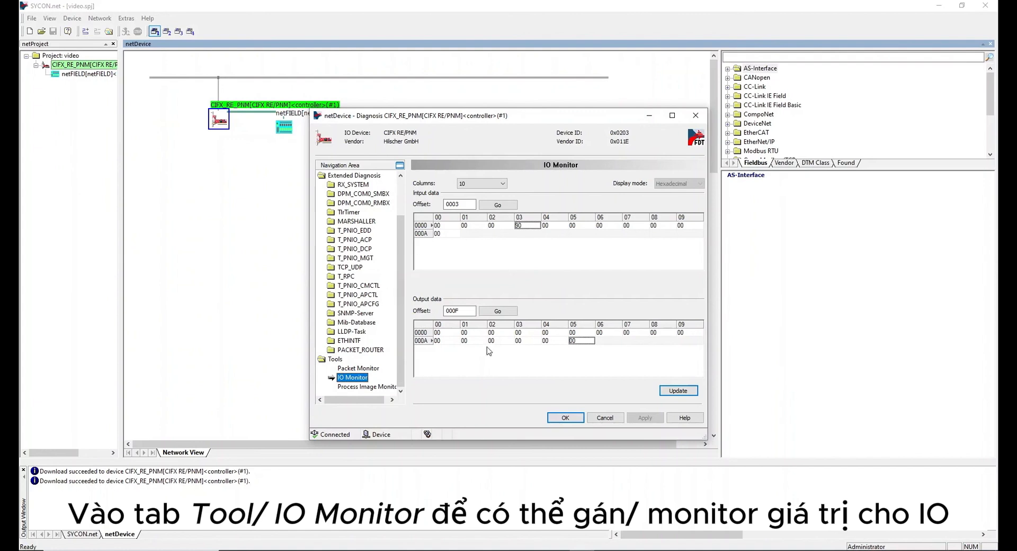
left_click(498, 333)
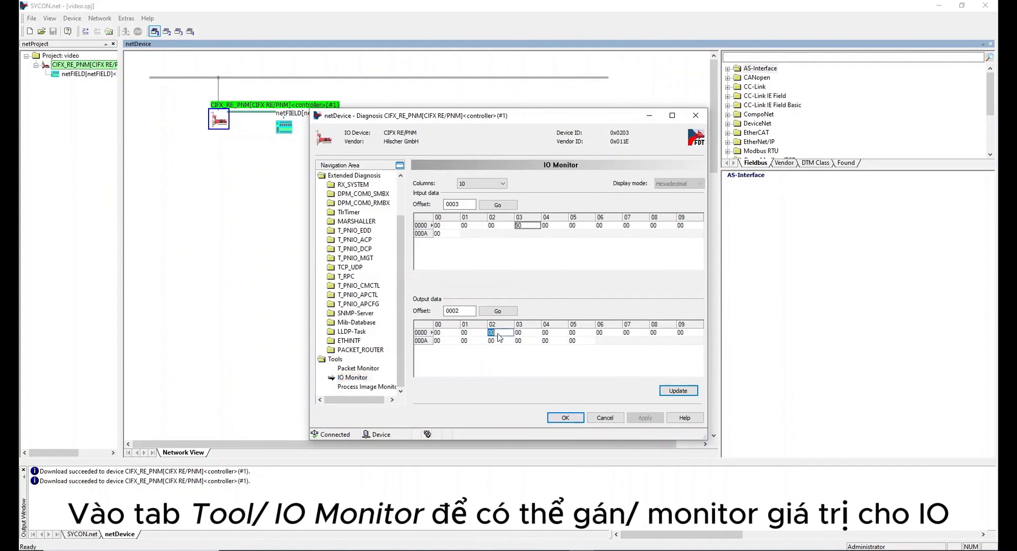
type("14")
left_click(577, 341)
type("2")
left_click(529, 341)
type("1")
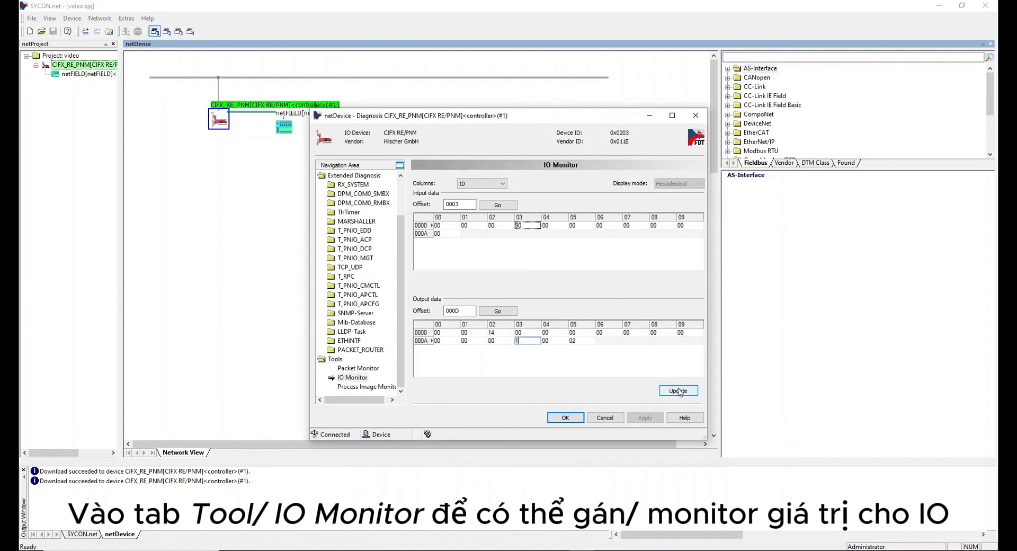
left_click(680, 392)
Set output offset 000E to 1, update the output data and switch to the other window
left_click(557, 343)
type("1")
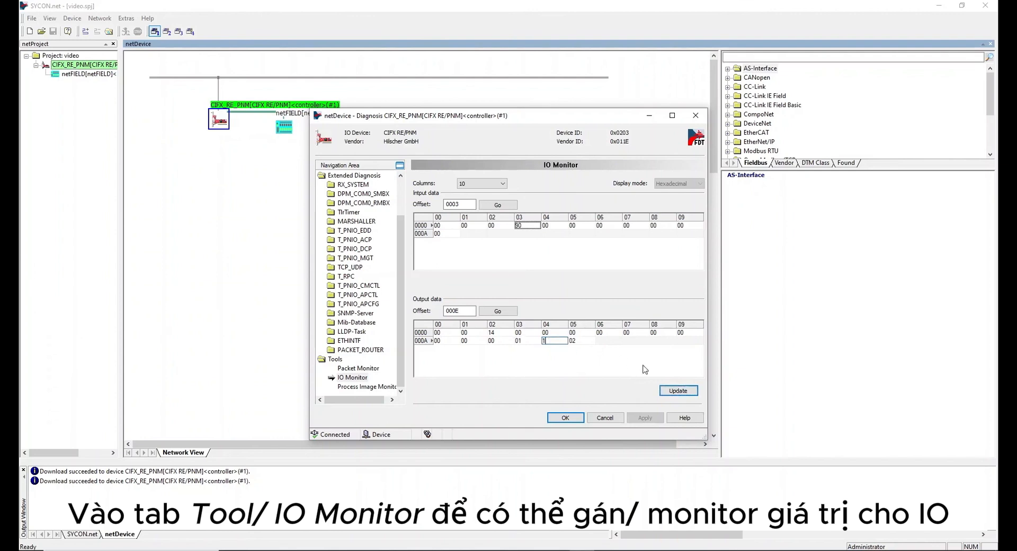
left_click(668, 393)
key("alt+Tab")
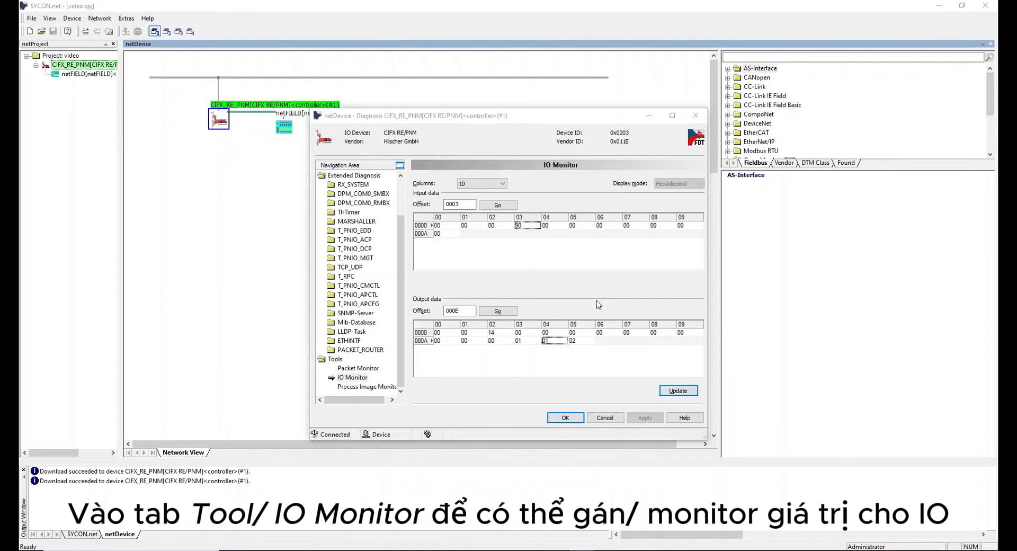